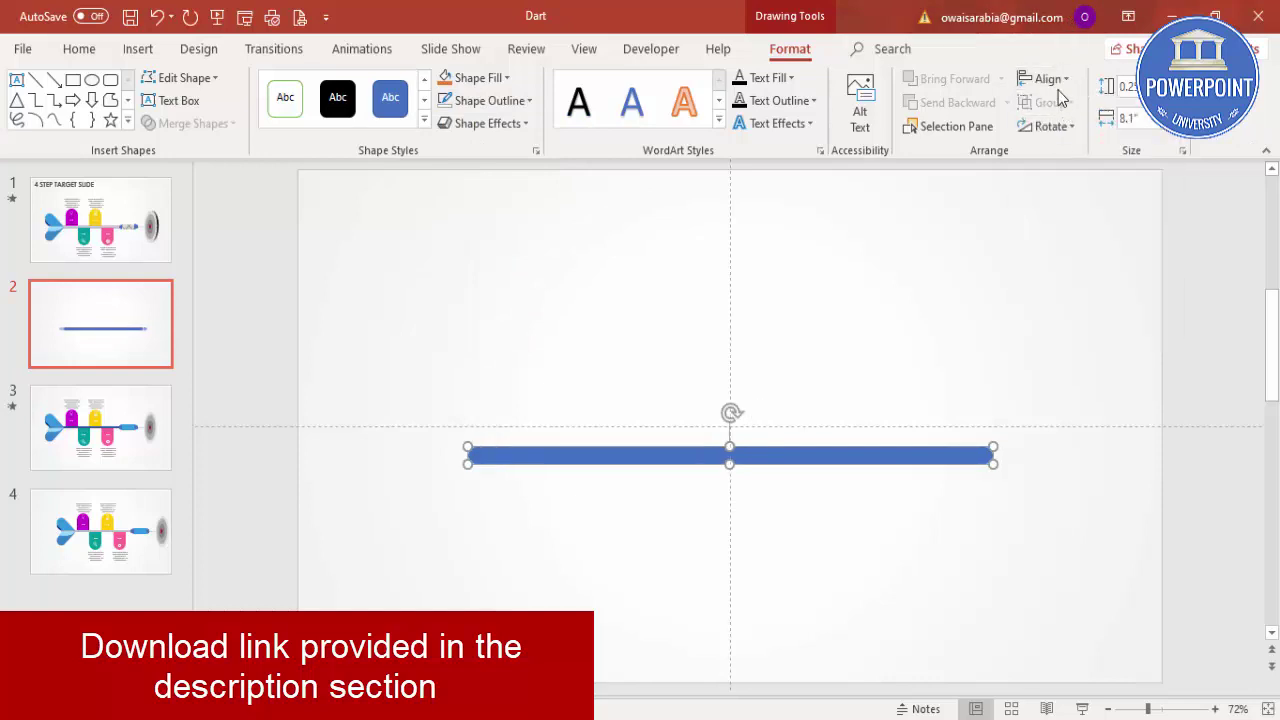
Align the thin blue rounded shaft to the centre and middle of slide 2
{"action": "left_click", "coordinate": [1068, 200]}
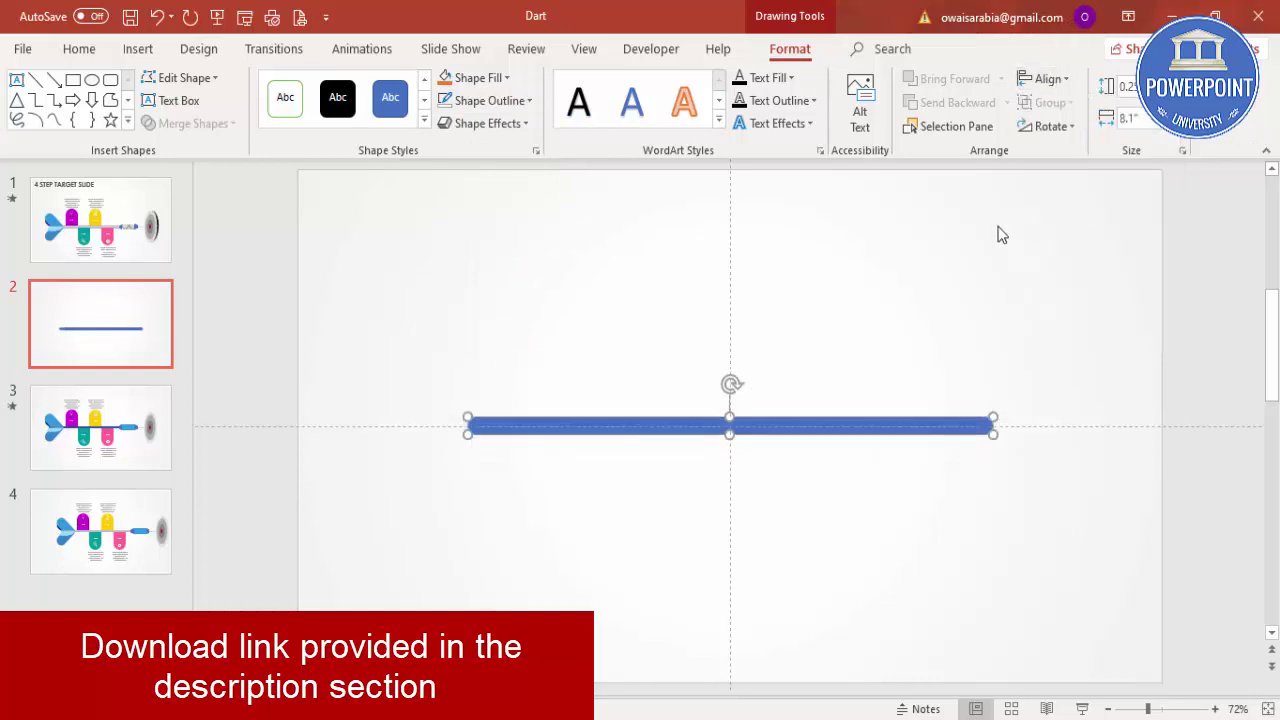
{"action": "left_click", "coordinate": [913, 279]}
{"action": "left_click", "coordinate": [136, 48]}
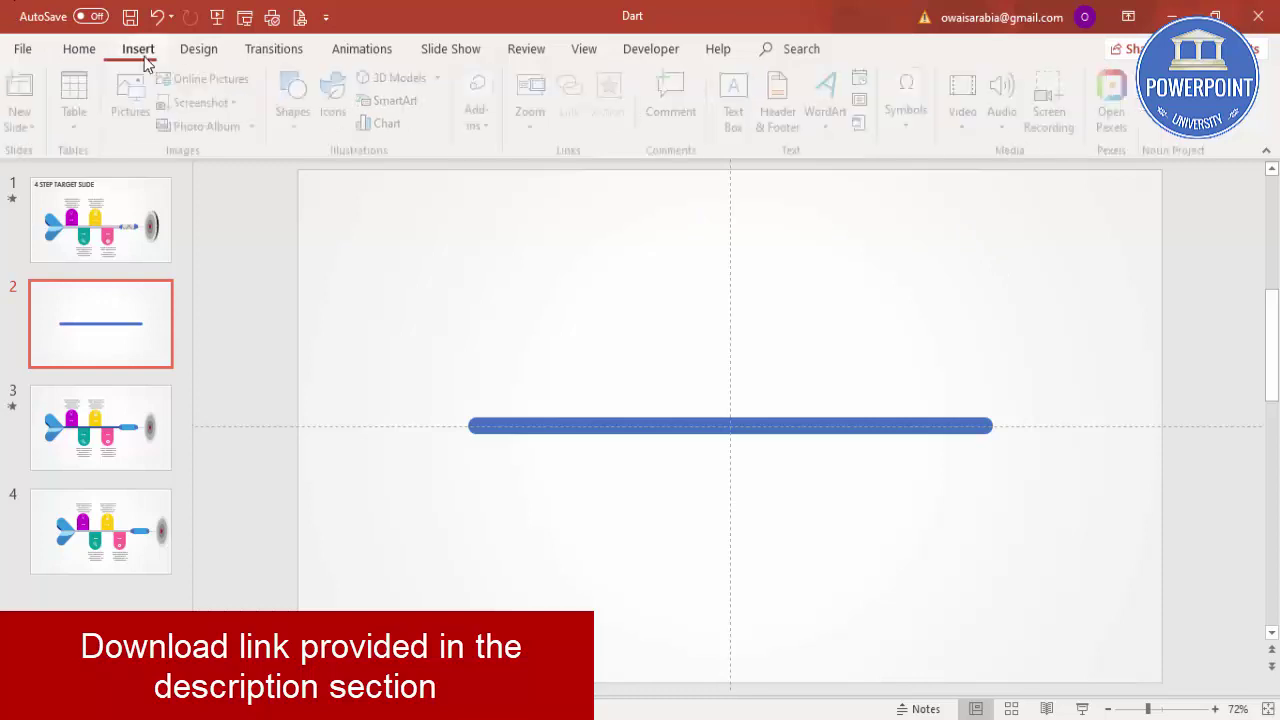
Draw a Top Corners Rounded Rectangle, round it into a dome, tilt it and set it on the shaft's left end
{"action": "left_click", "coordinate": [285, 127]}
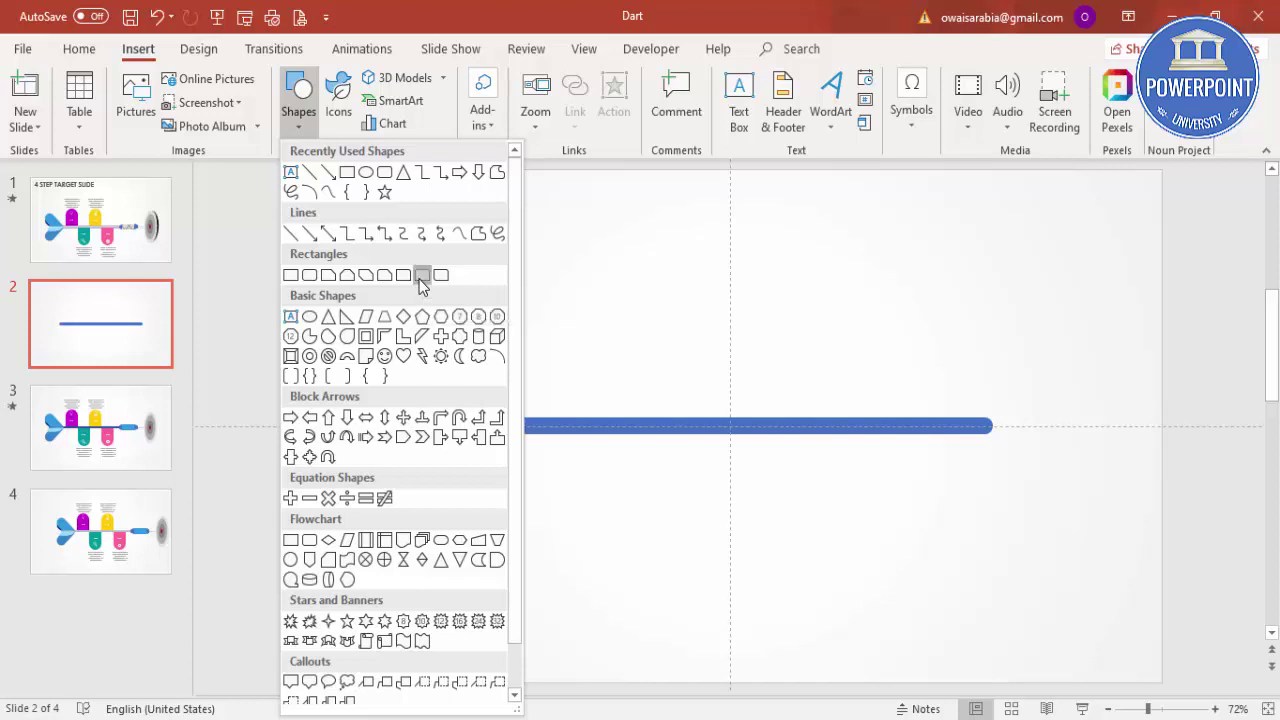
{"action": "left_click", "coordinate": [421, 277]}
{"action": "left_click_drag", "start_coordinate": [519, 301], "coordinate": [577, 388]}
{"action": "left_click_drag", "start_coordinate": [564, 268], "coordinate": [486, 268]}
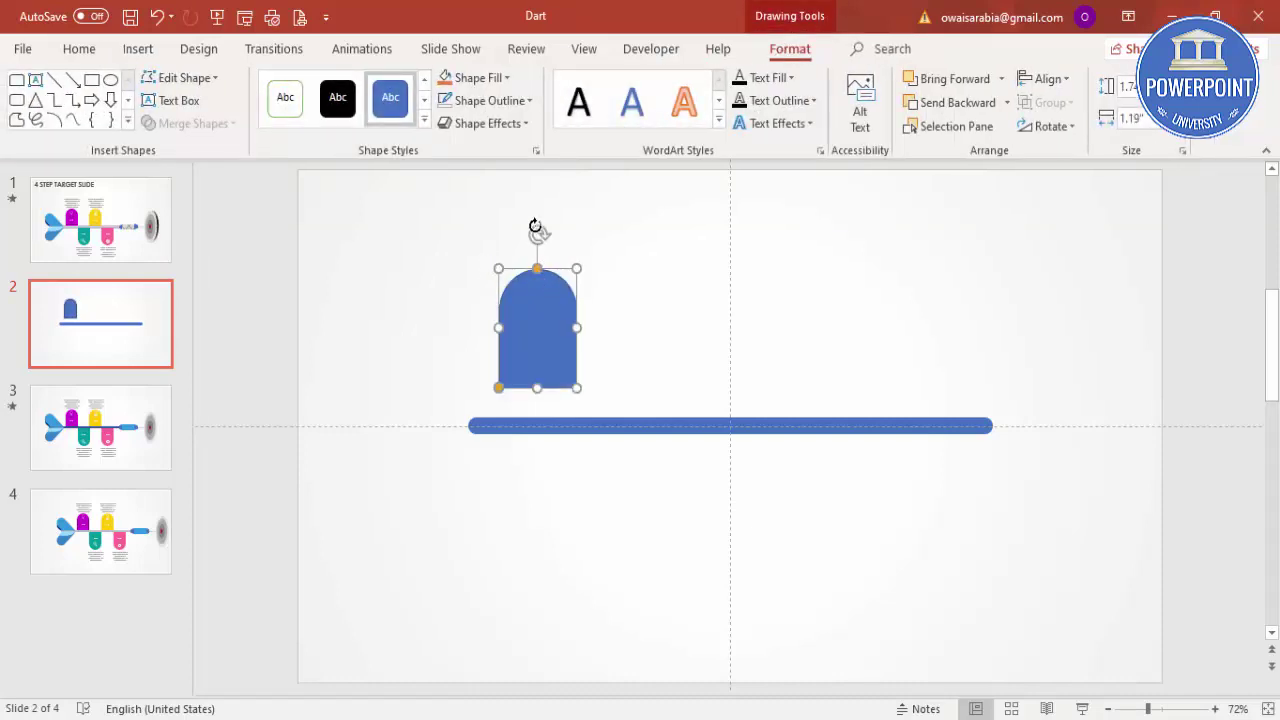
{"action": "left_click_drag", "start_coordinate": [537, 232], "coordinate": [465, 224]}
{"action": "left_click_drag", "start_coordinate": [535, 320], "coordinate": [500, 354]}
{"action": "left_click_drag", "start_coordinate": [527, 420], "coordinate": [562, 446]}
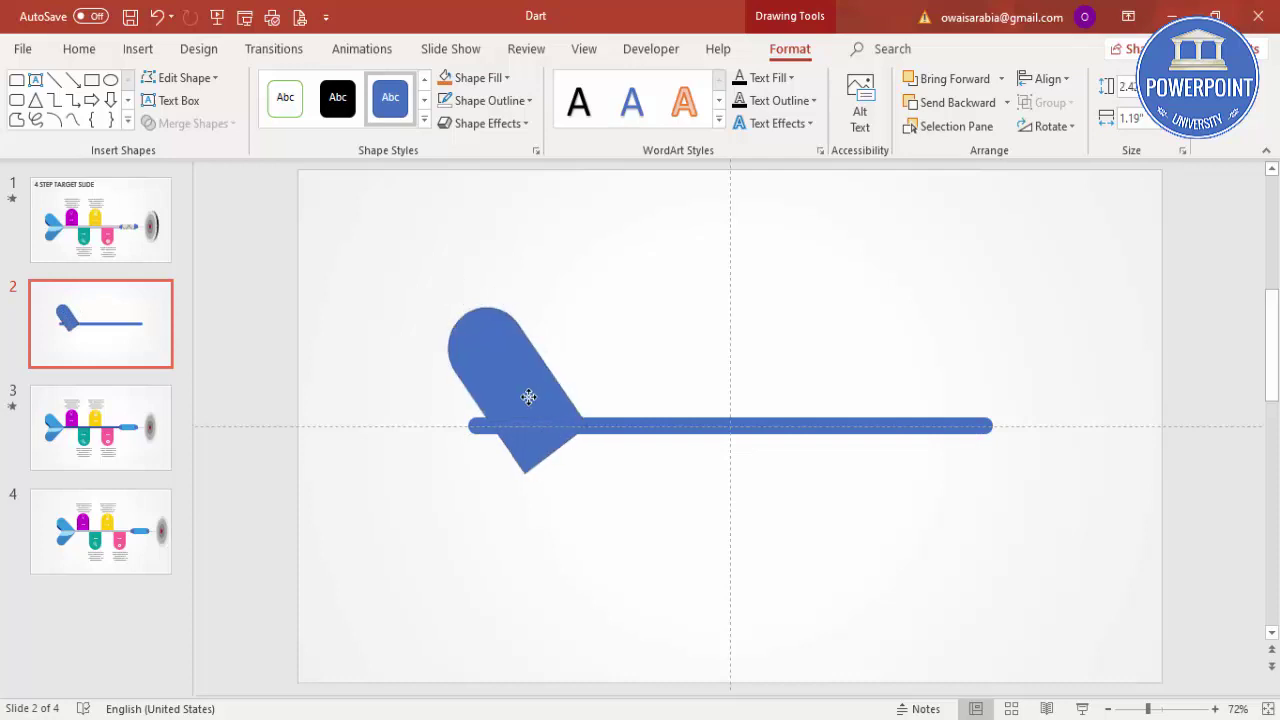
{"action": "left_click_drag", "start_coordinate": [528, 397], "coordinate": [527, 398]}
Fill the dome fin orange and give it no outline
{"action": "left_click", "coordinate": [452, 78]}
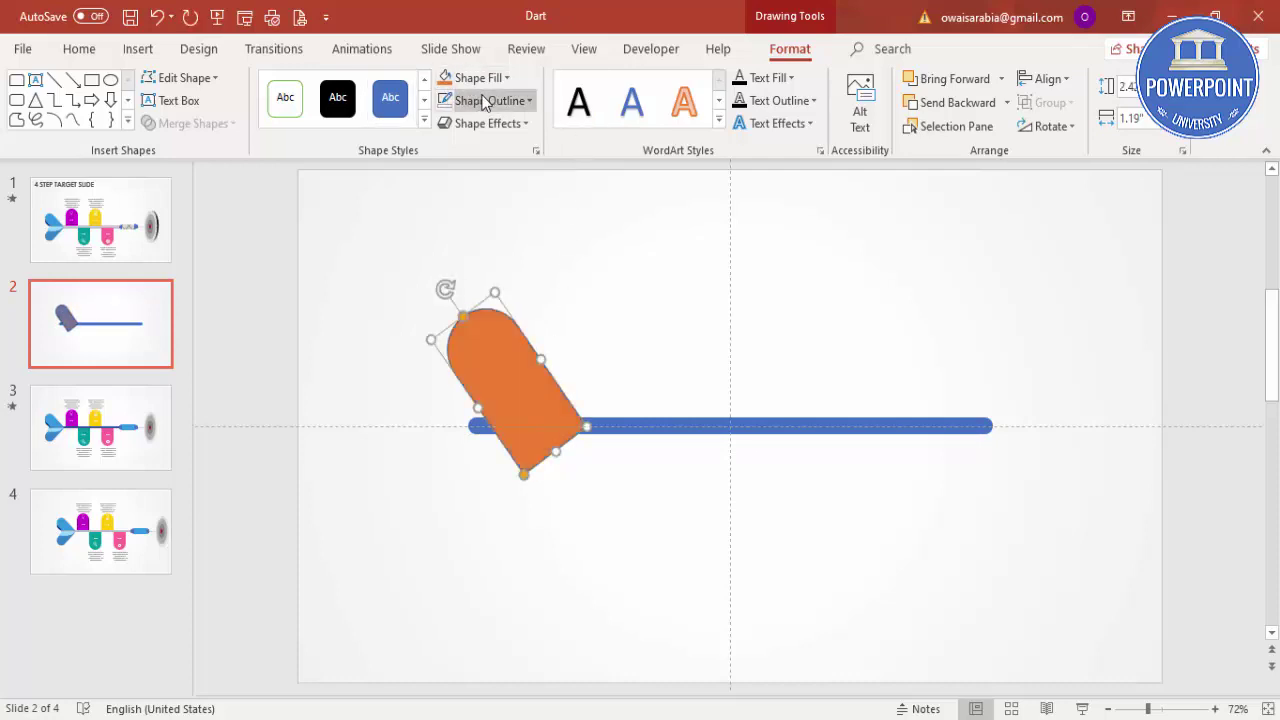
{"action": "left_click", "coordinate": [485, 103]}
{"action": "left_click", "coordinate": [500, 316]}
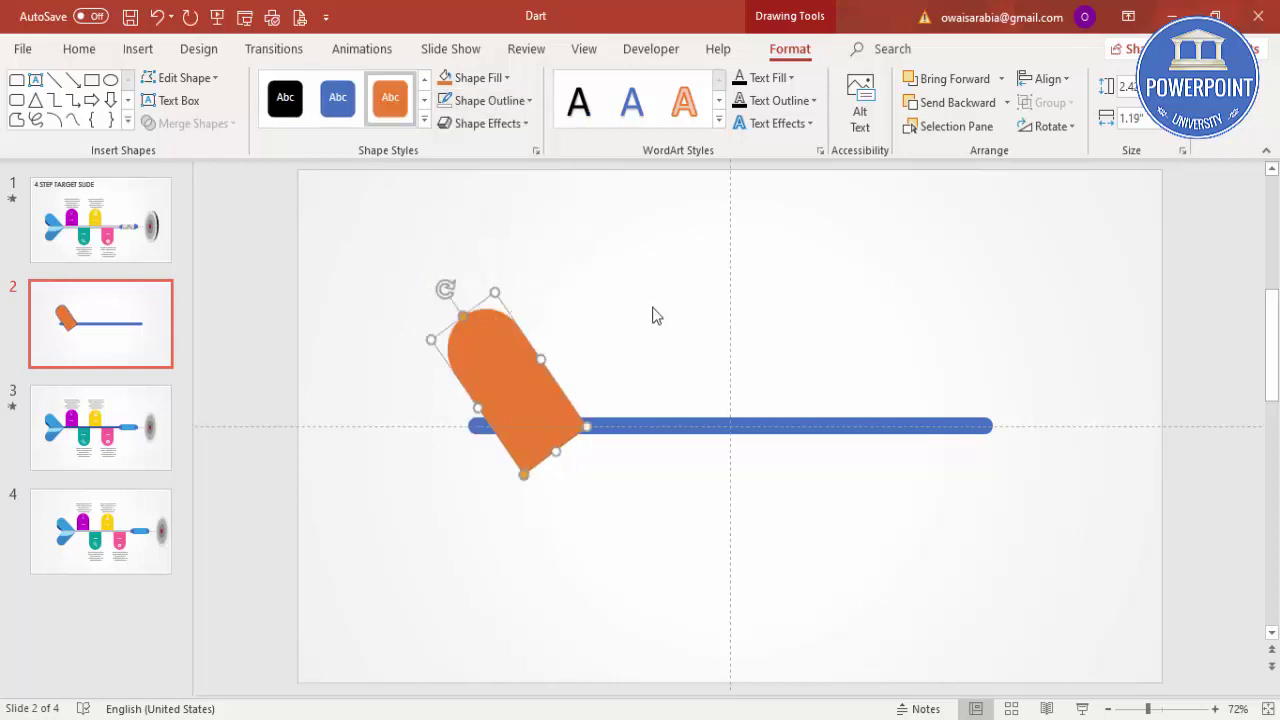
{"action": "left_click", "coordinate": [625, 327]}
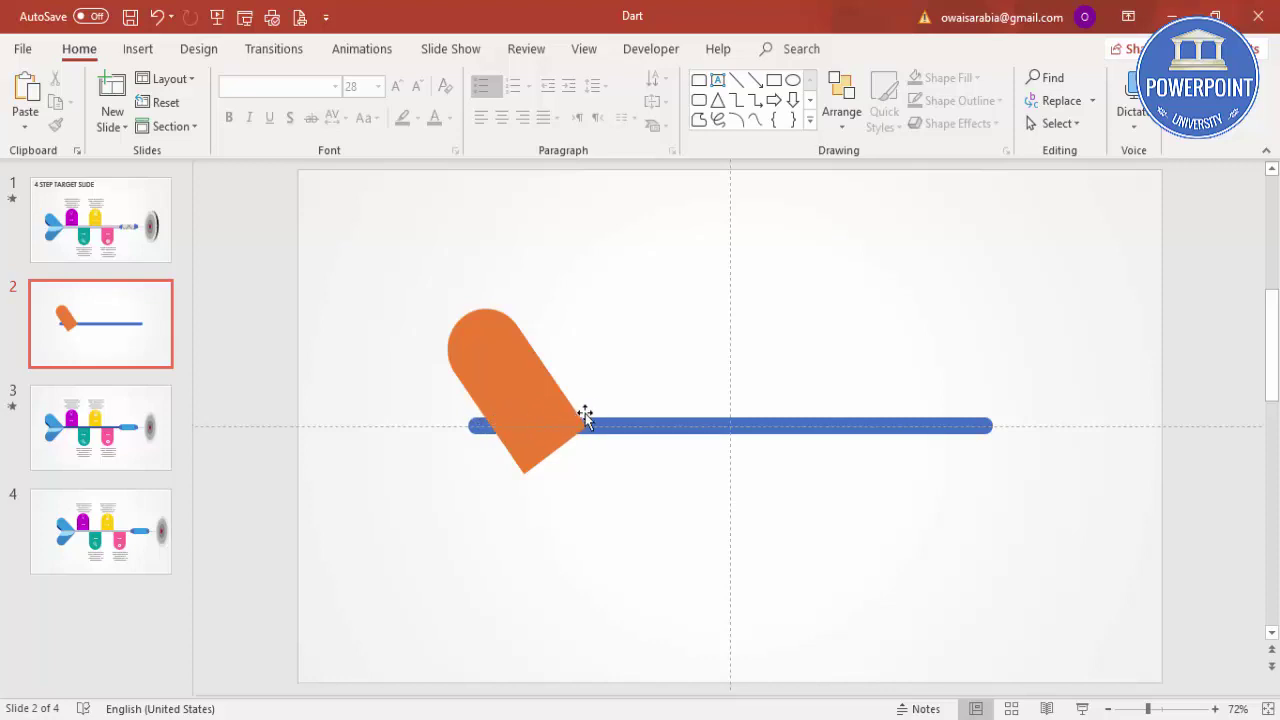
Draw a rectangle covering the orange fin's lower part below the shaft
{"action": "left_click", "coordinate": [138, 48]}
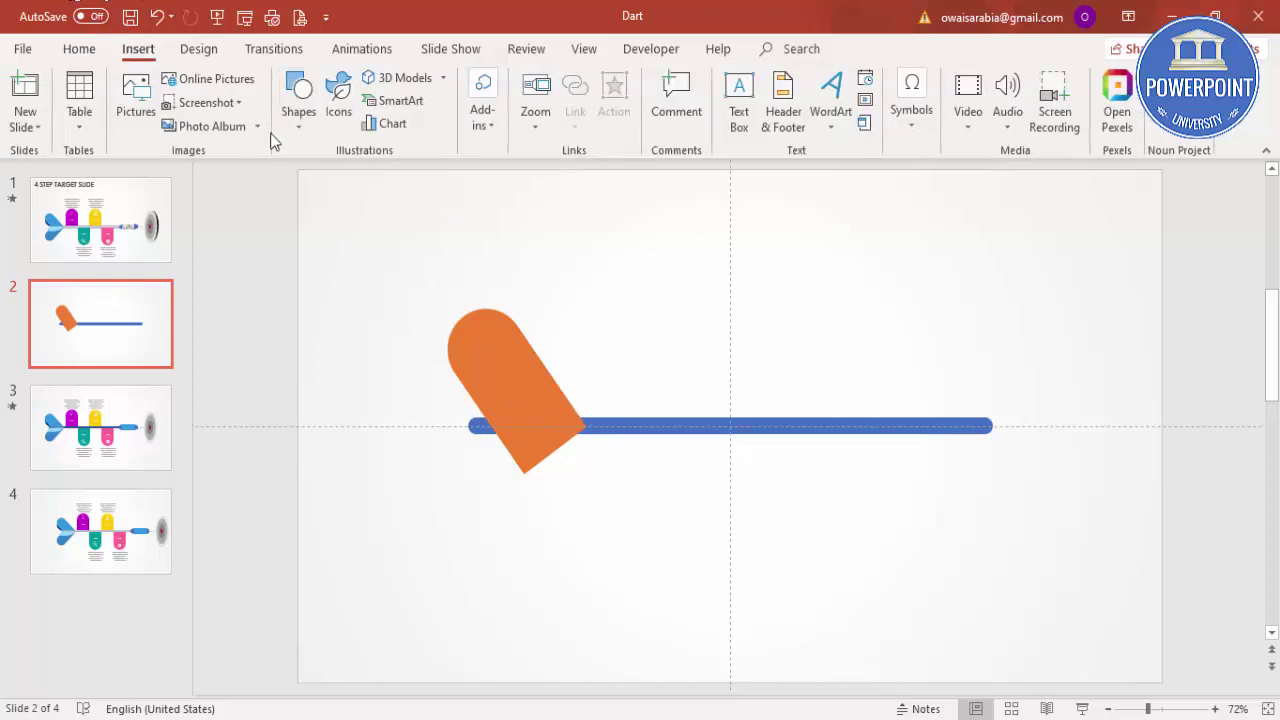
{"action": "left_click", "coordinate": [298, 100]}
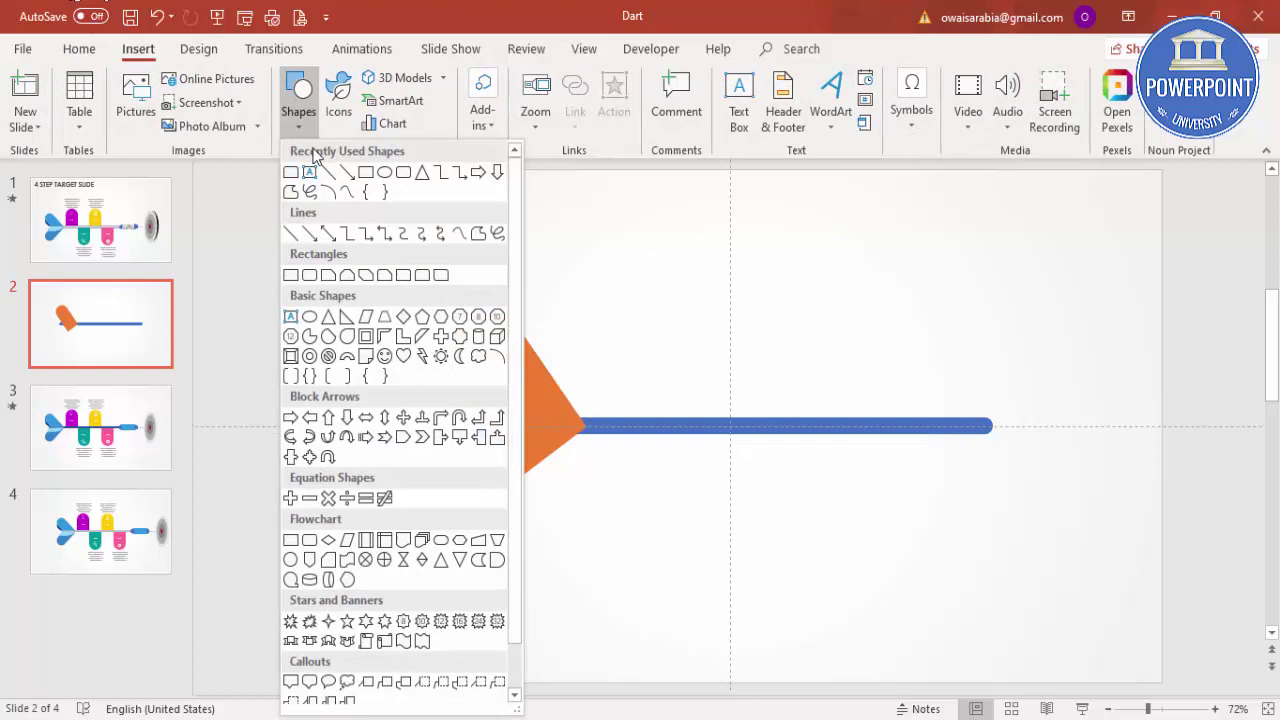
{"action": "left_click", "coordinate": [291, 275]}
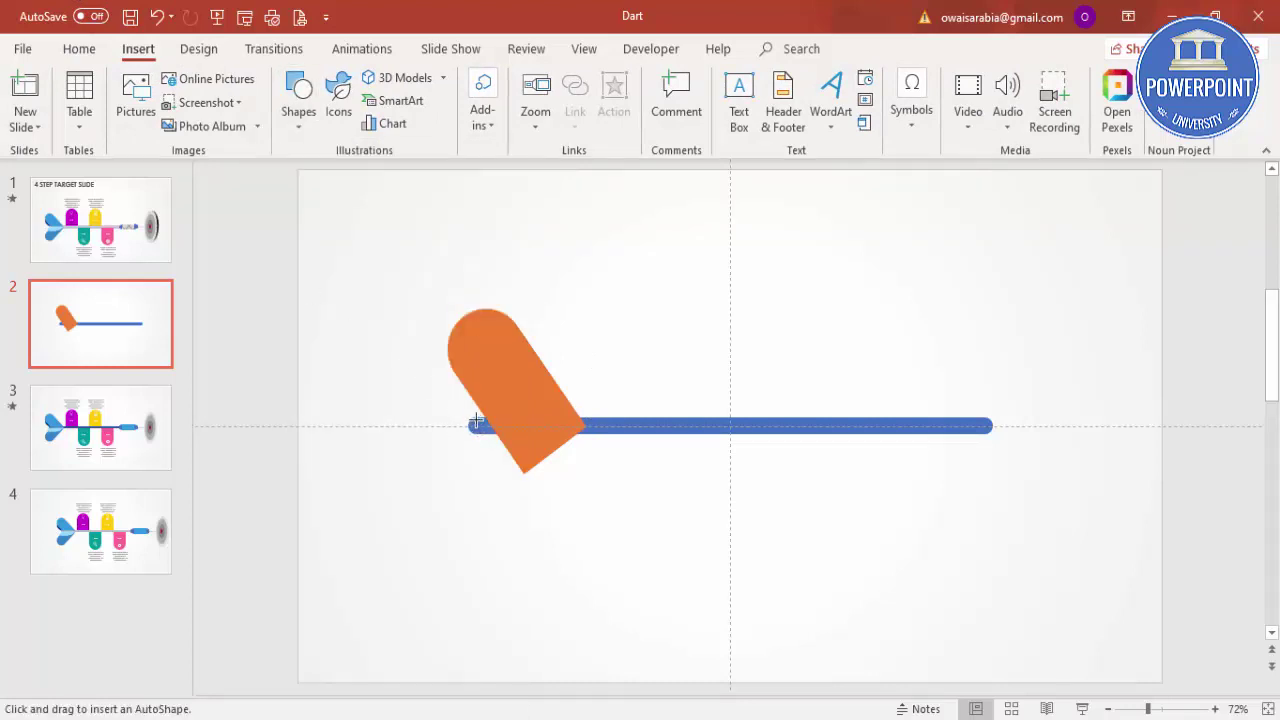
{"action": "left_click_drag", "start_coordinate": [475, 420], "coordinate": [654, 503]}
{"action": "left_click", "coordinate": [634, 374]}
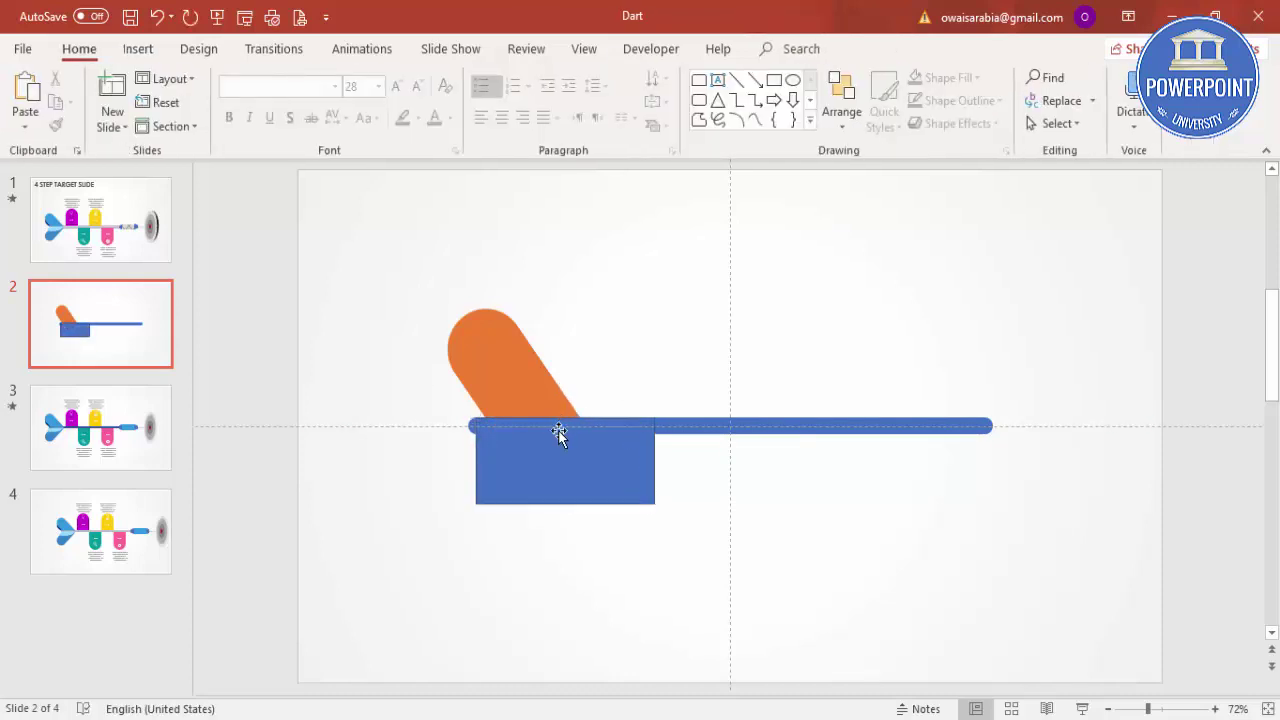
Subtract the rectangle from the orange fin and move the trimmed fin upward
{"action": "left_click", "coordinate": [469, 313]}
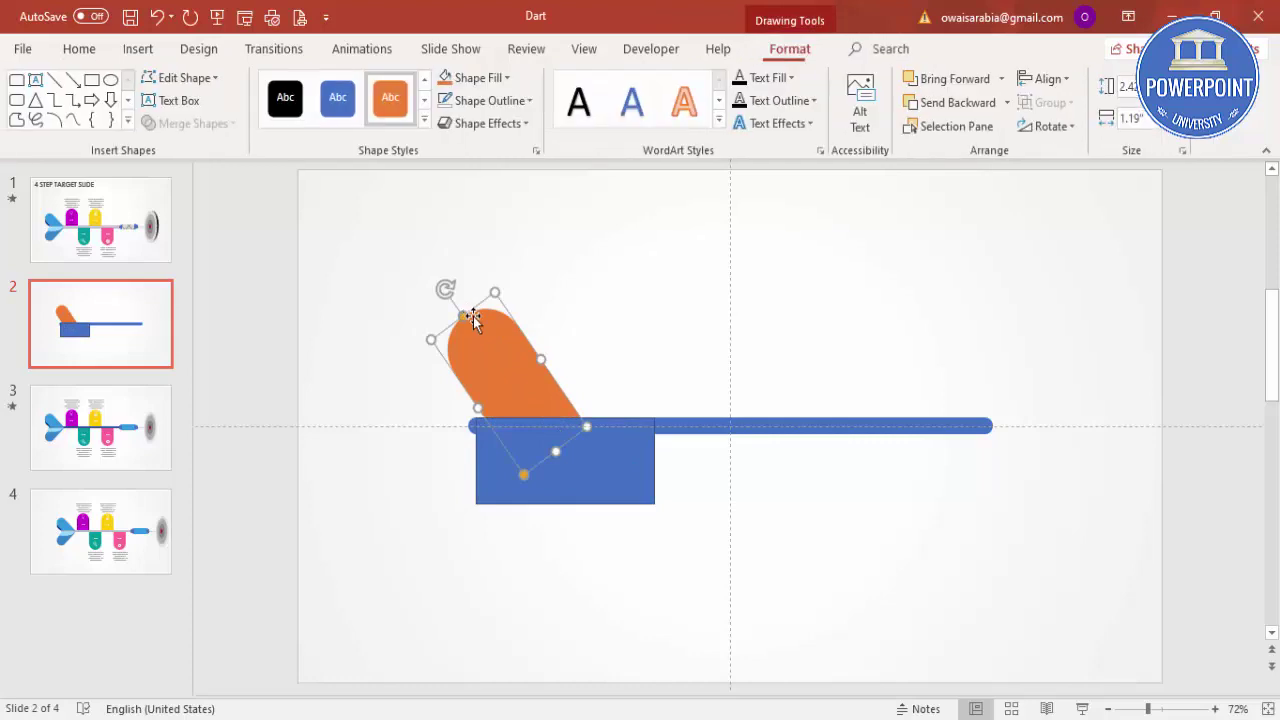
{"action": "left_click", "coordinate": [613, 481], "text": "shift"}
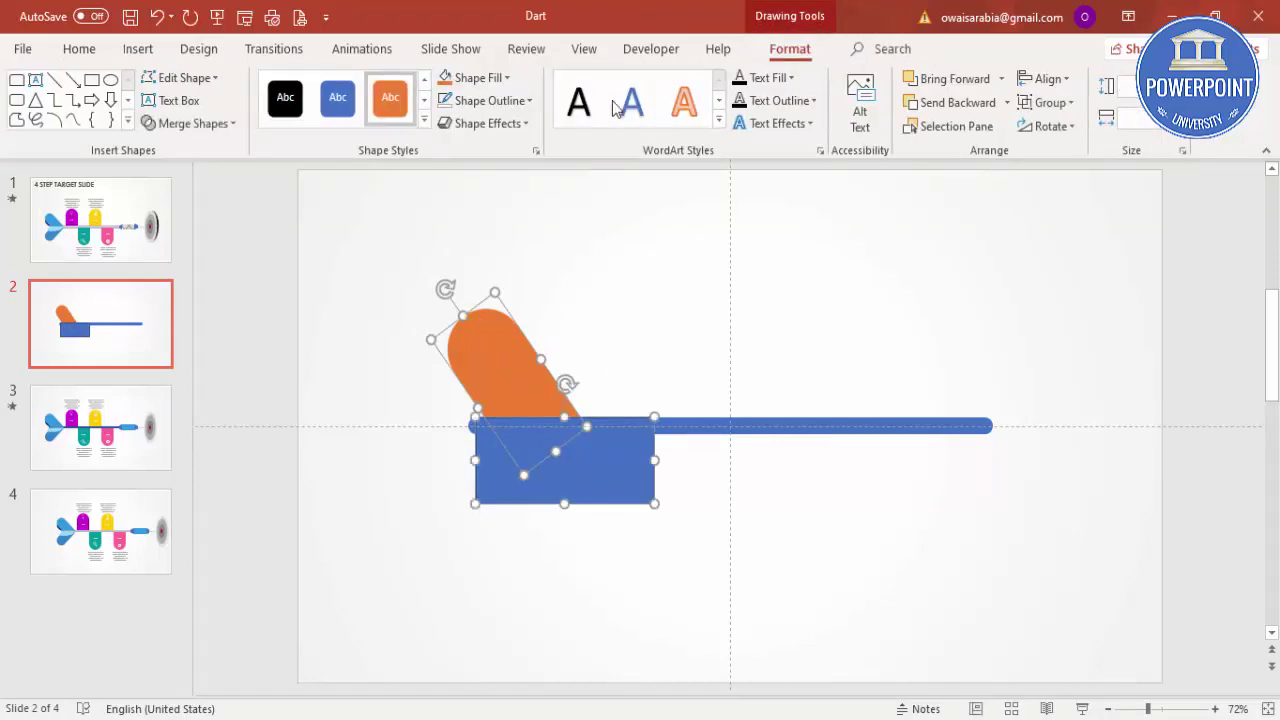
{"action": "left_click", "coordinate": [190, 123]}
{"action": "left_click", "coordinate": [185, 244]}
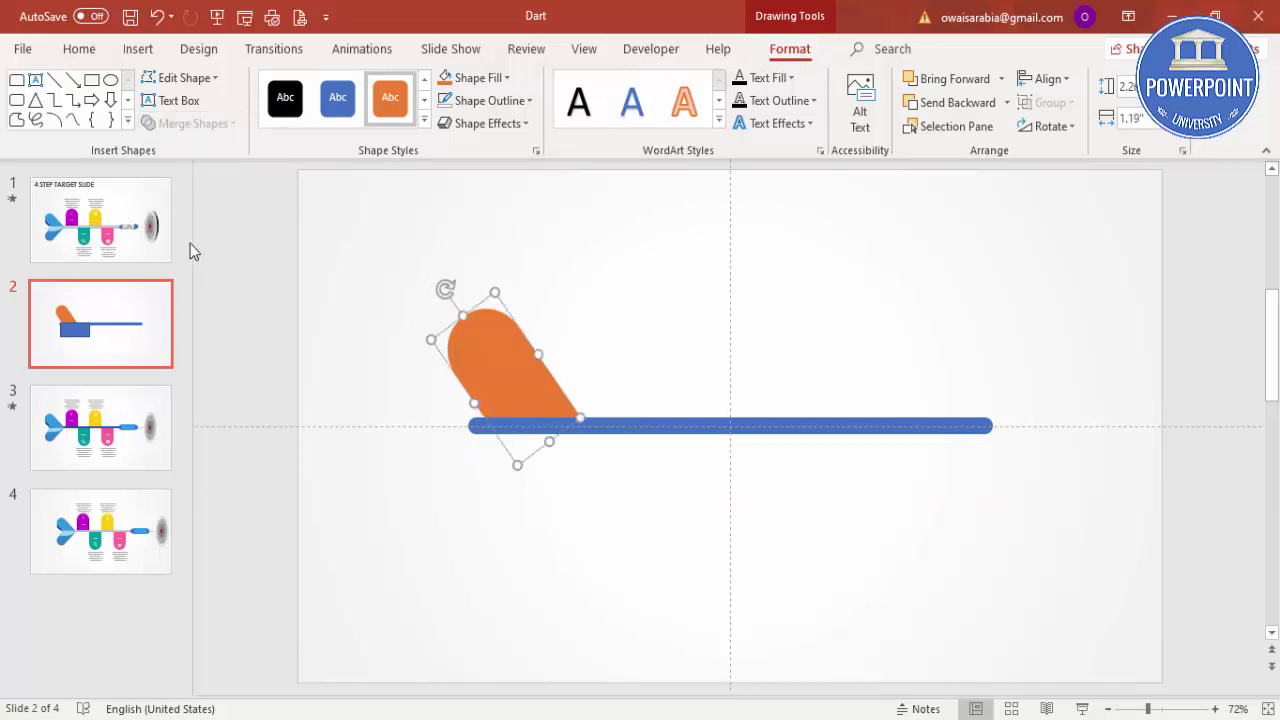
{"action": "left_click_drag", "start_coordinate": [520, 368], "coordinate": [530, 322]}
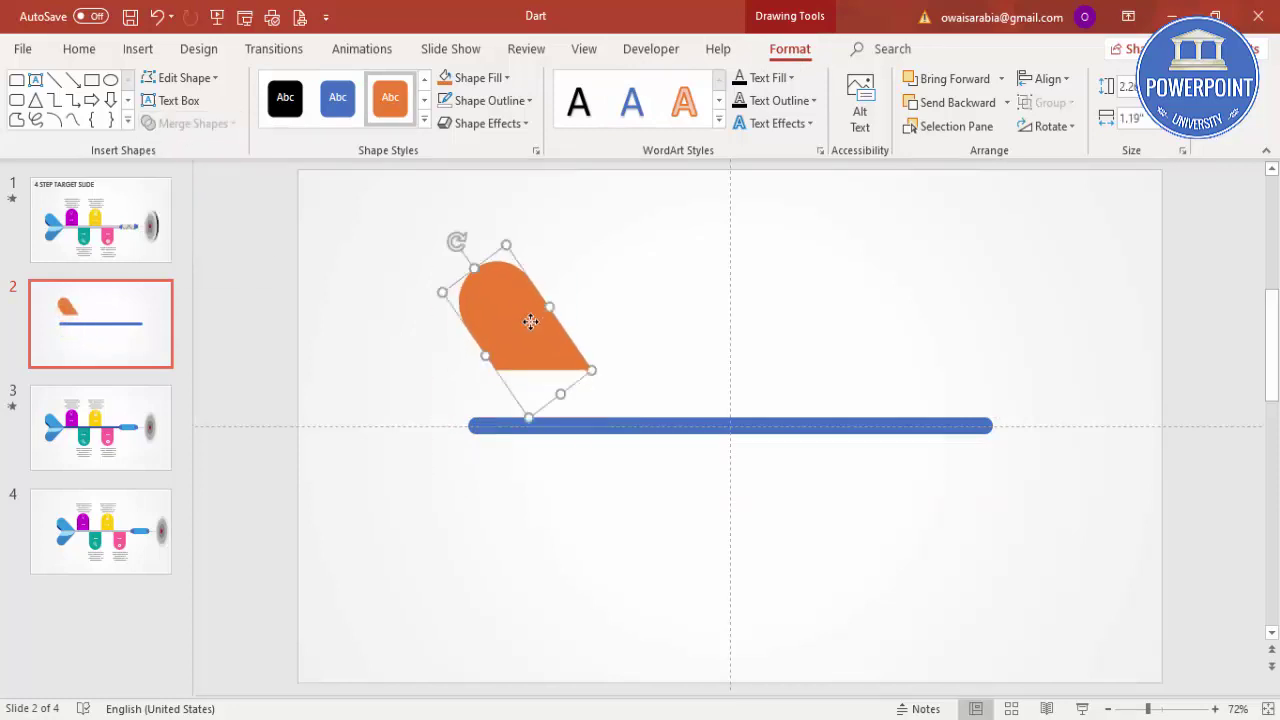
Duplicate the trimmed fin, flip it vertically and place it below the shaft's left end
{"action": "key", "text": "ctrl+z"}
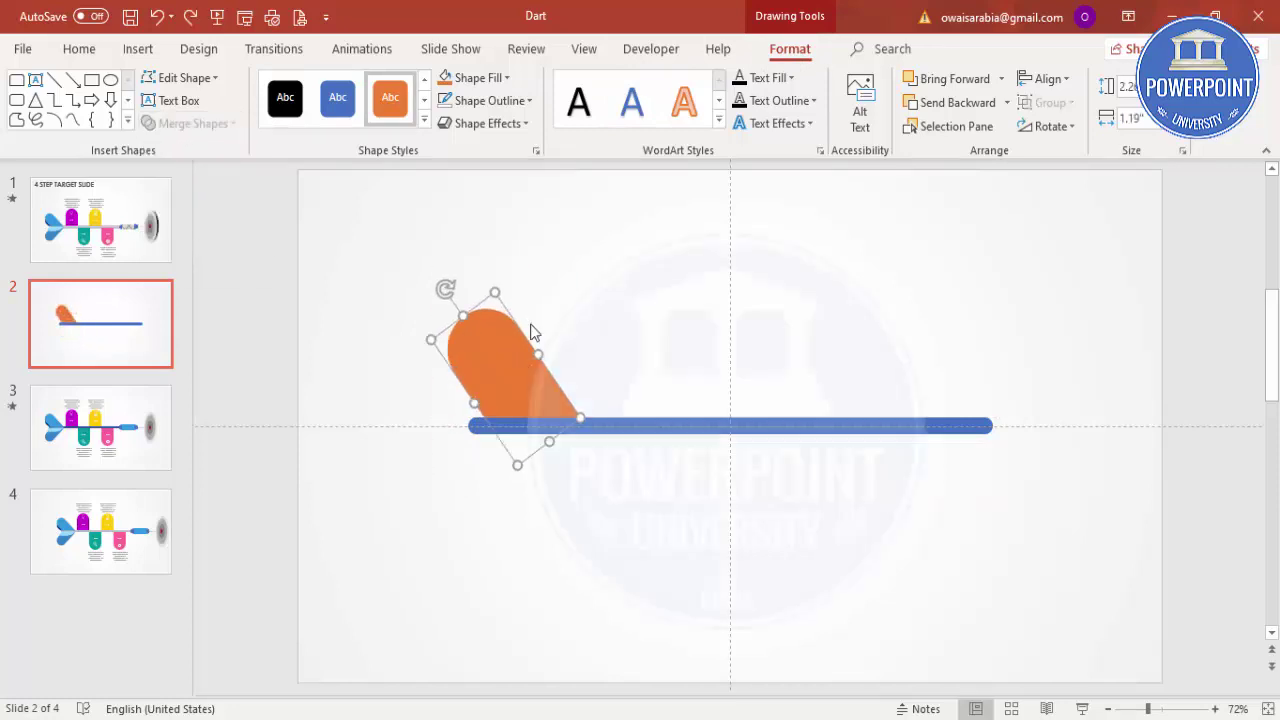
{"action": "left_click_drag", "start_coordinate": [516, 351], "coordinate": [600, 332]}
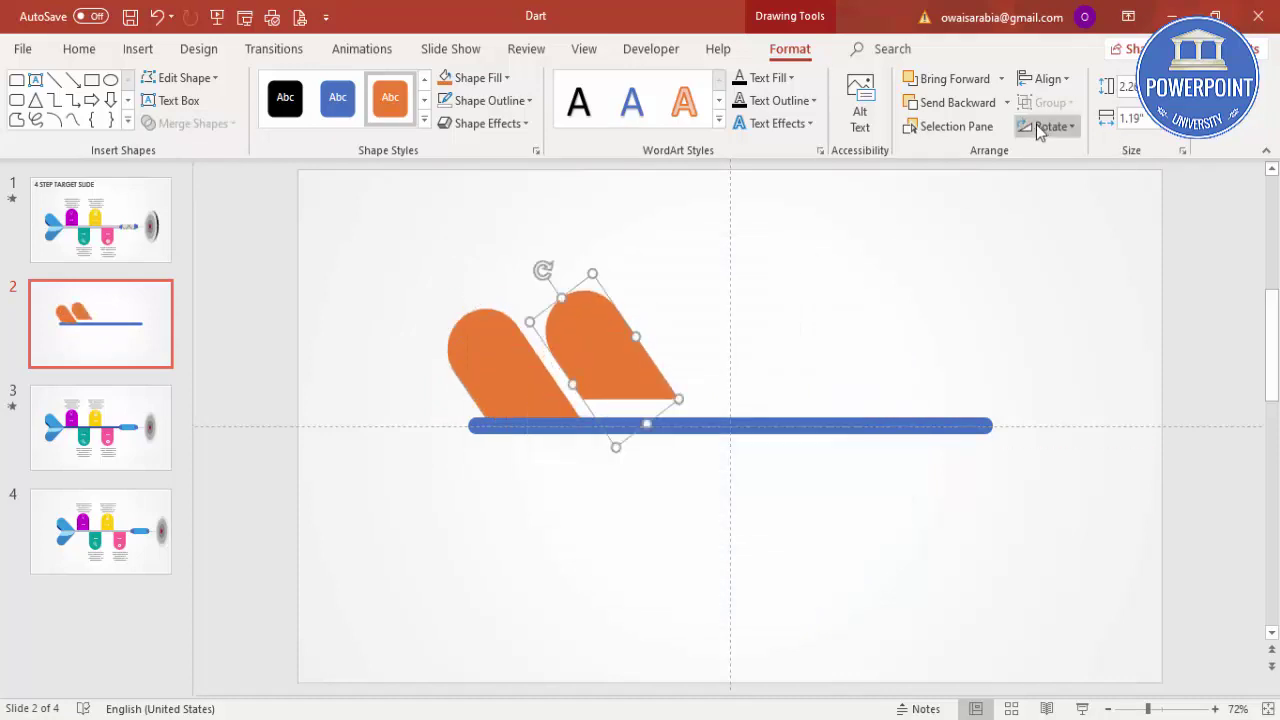
{"action": "left_click", "coordinate": [1045, 126]}
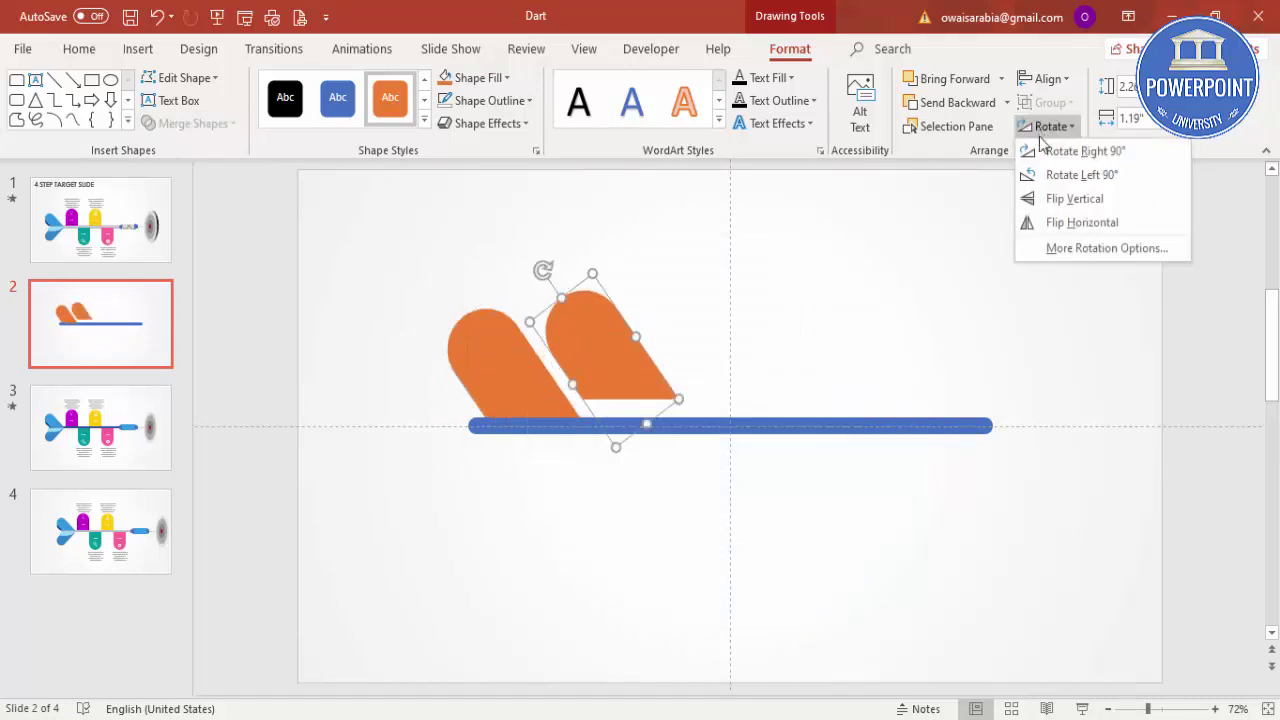
{"action": "left_click", "coordinate": [1062, 206]}
{"action": "left_click_drag", "start_coordinate": [631, 349], "coordinate": [529, 466]}
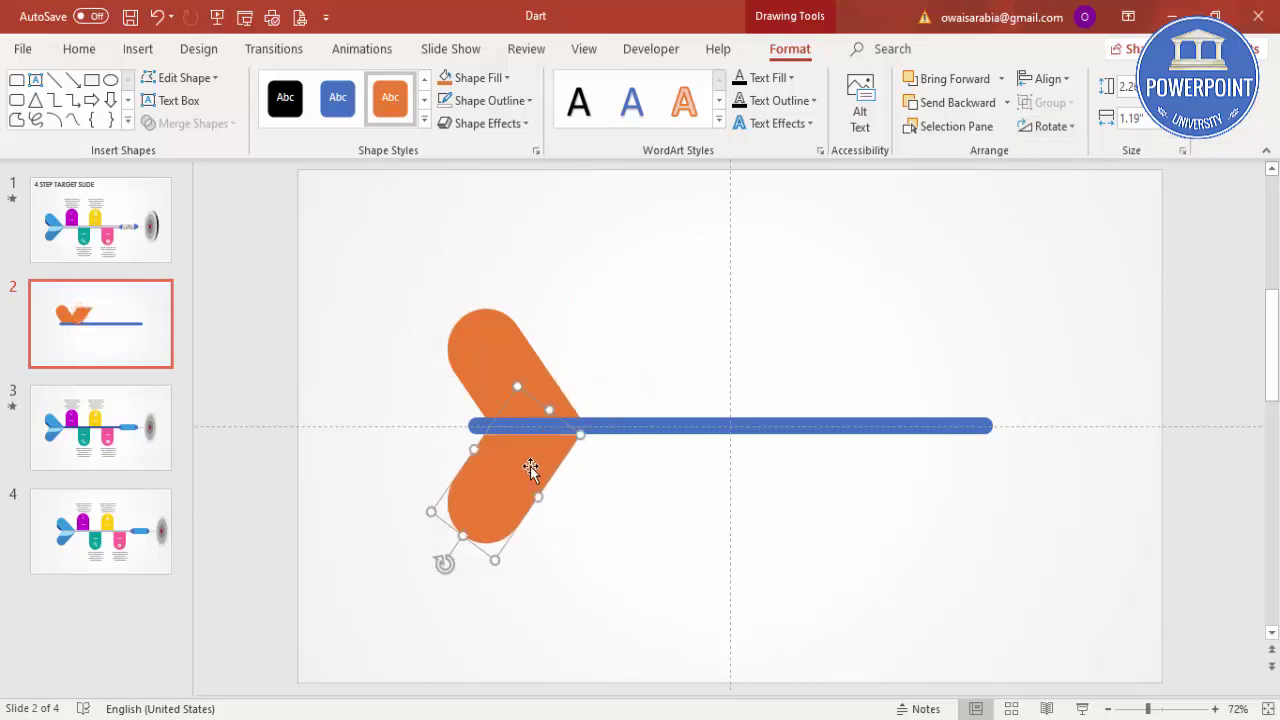
{"action": "left_click", "coordinate": [630, 372]}
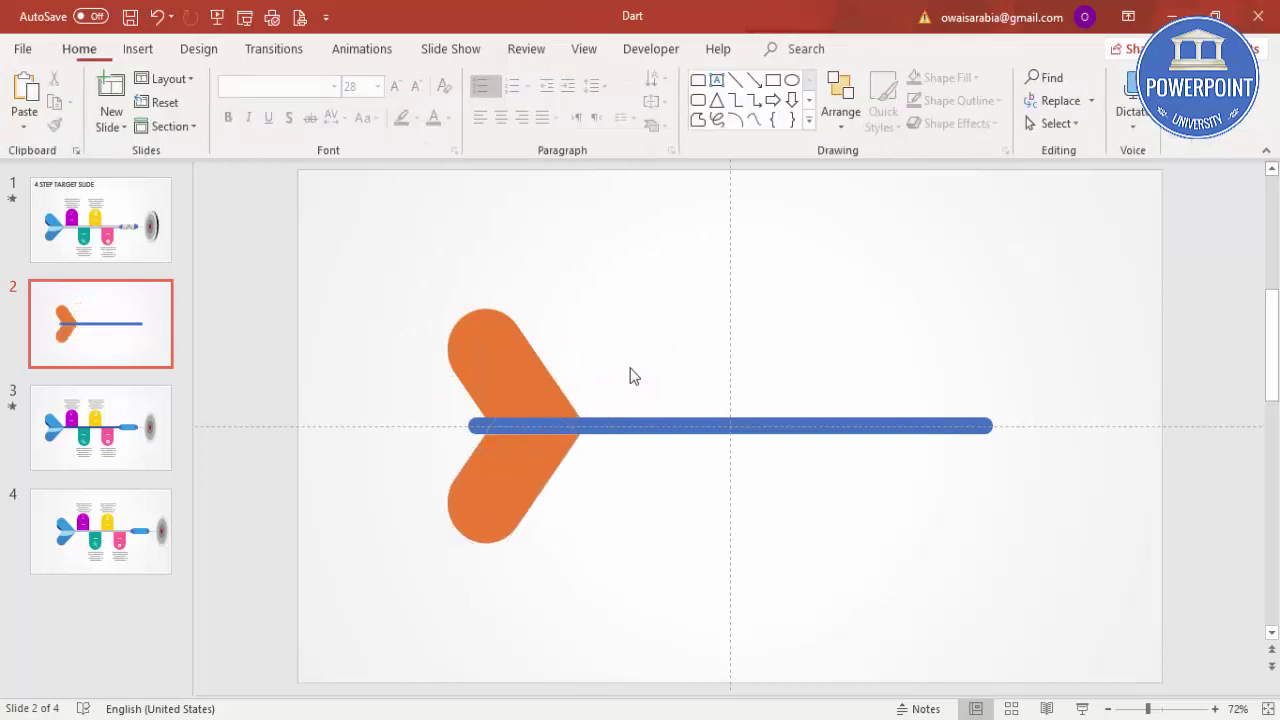
{"action": "left_click", "coordinate": [508, 357]}
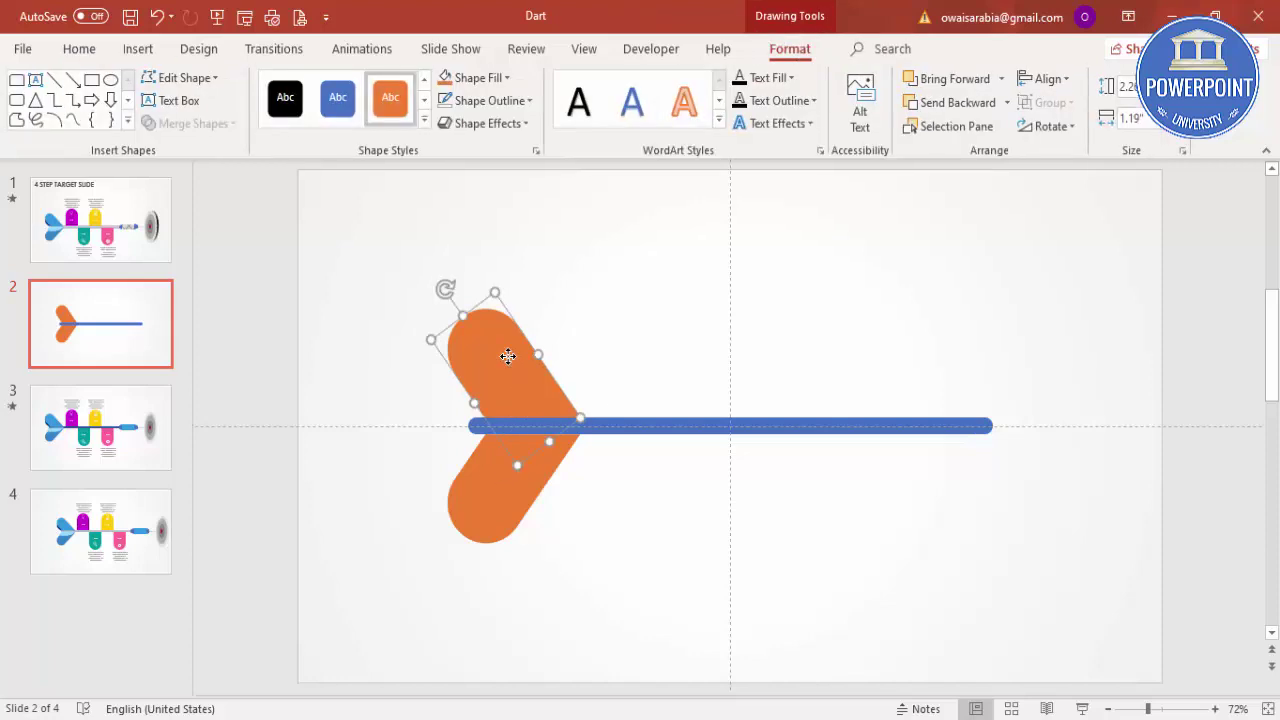
Make a dark navy copy of the upper fin, shrunk and rotated over the fin
{"action": "left_click_drag", "start_coordinate": [523, 403], "coordinate": [594, 334]}
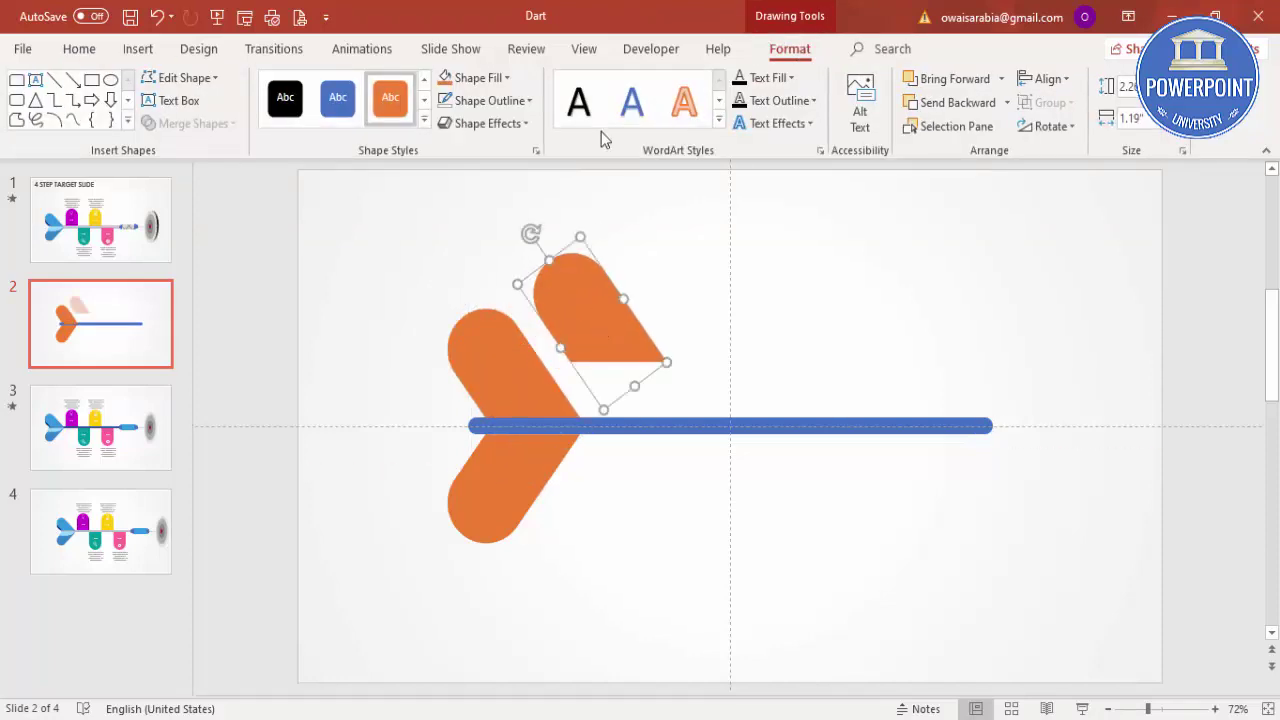
{"action": "left_click", "coordinate": [478, 77]}
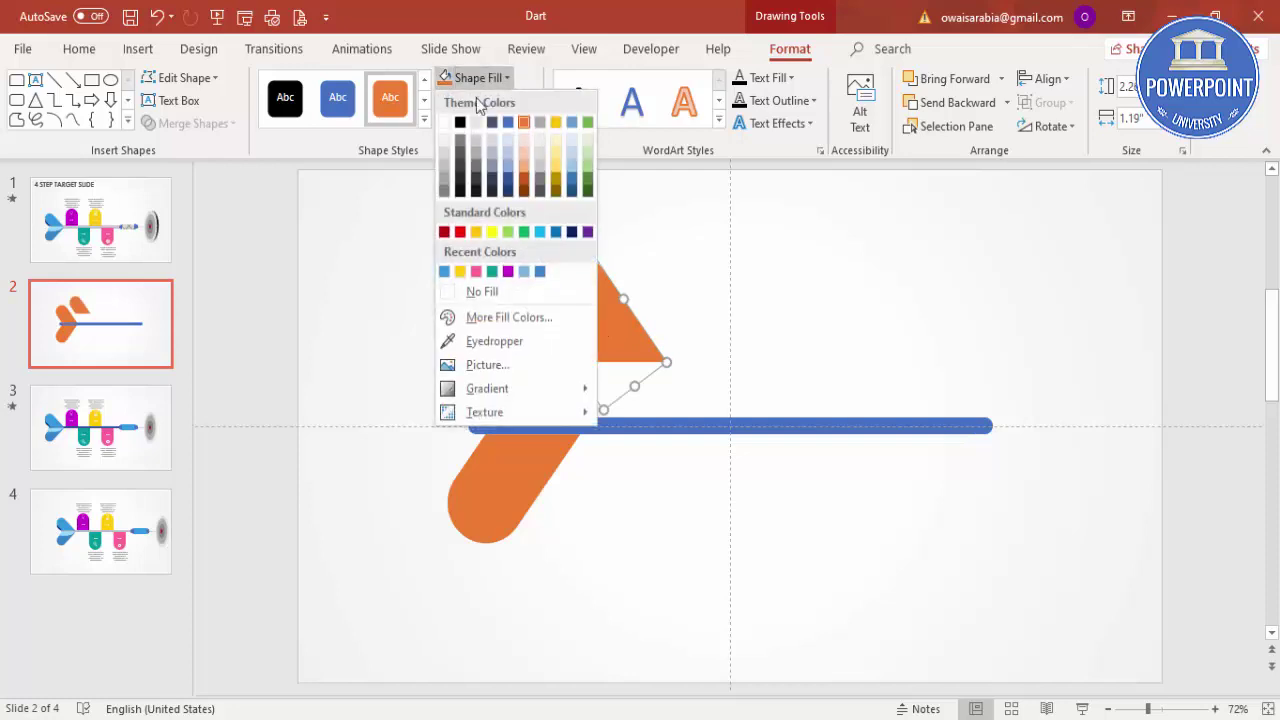
{"action": "left_click", "coordinate": [506, 186]}
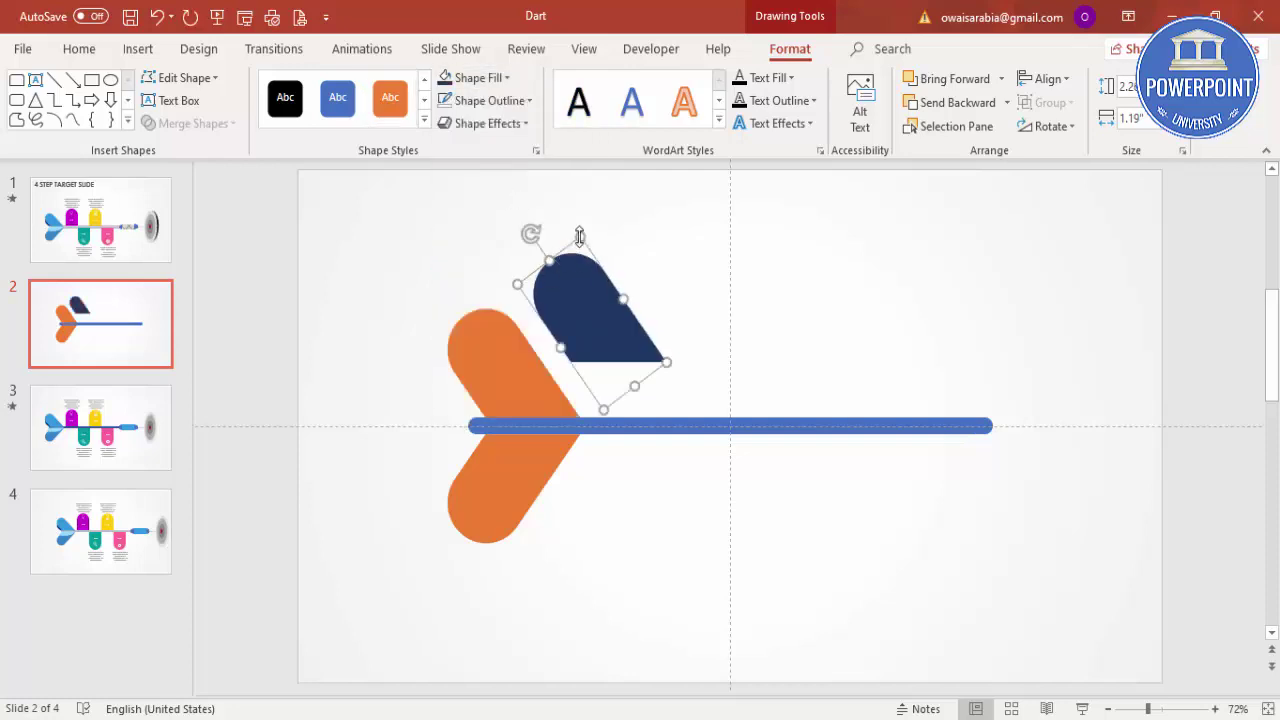
{"action": "left_click_drag", "start_coordinate": [580, 259], "coordinate": [475, 363]}
{"action": "left_click_drag", "start_coordinate": [435, 320], "coordinate": [421, 328]}
{"action": "mouse_move", "coordinate": [490, 372]}
{"action": "left_mouse_down"}
{"action": "mouse_move", "coordinate": [517, 374]}
{"action": "mouse_move", "coordinate": [500, 370]}
{"action": "left_mouse_up"}
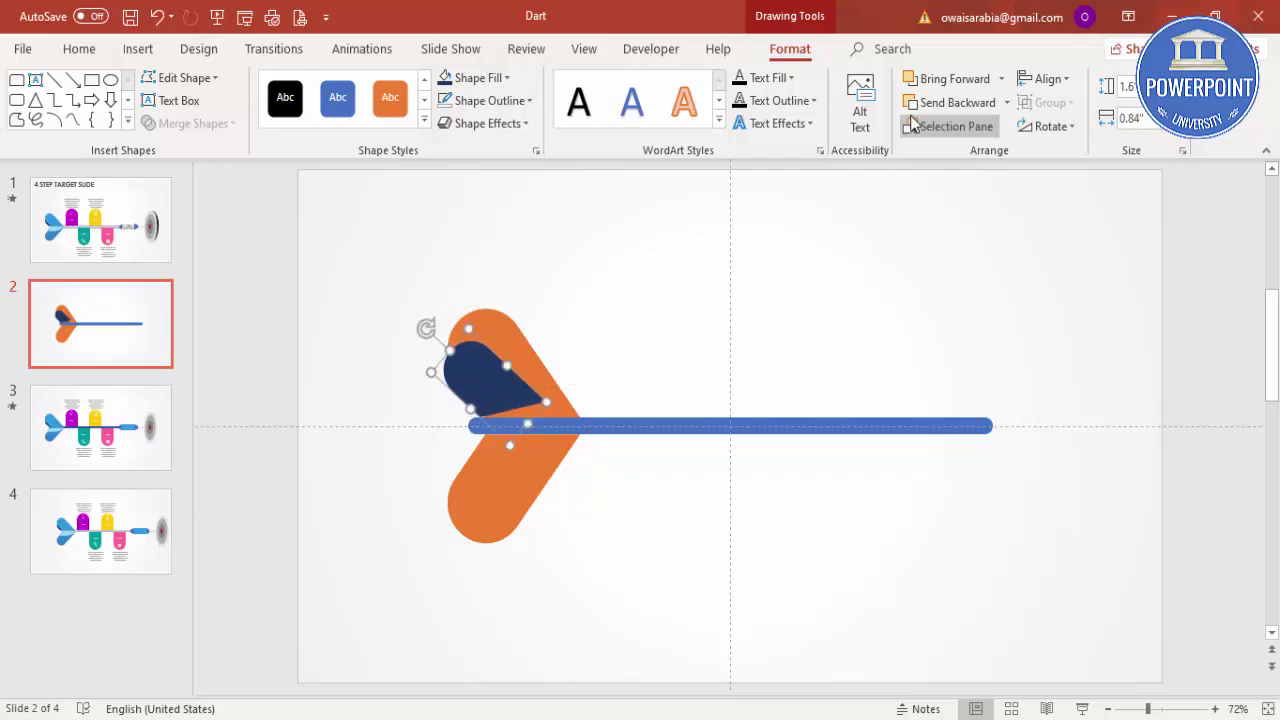
Send the navy shape to back and position it peeking out behind the orange fin
{"action": "left_click", "coordinate": [1005, 103]}
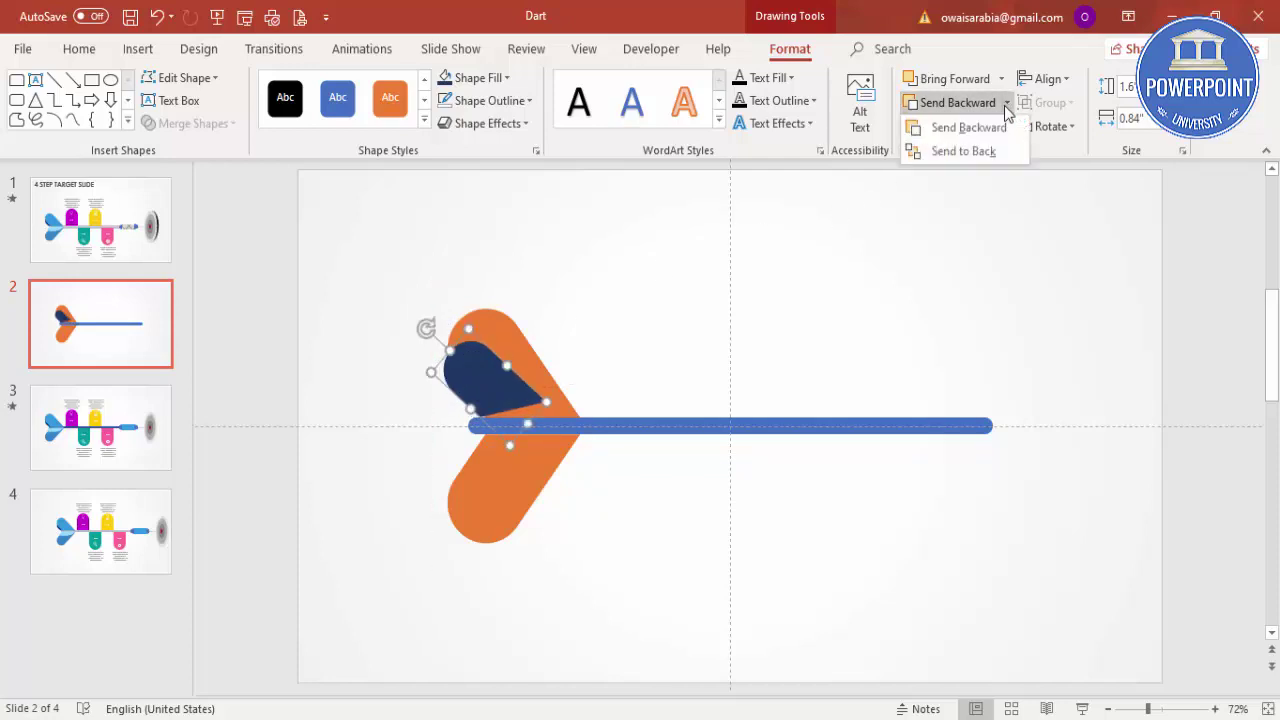
{"action": "left_click", "coordinate": [975, 151]}
{"action": "left_click_drag", "start_coordinate": [455, 390], "coordinate": [455, 387]}
{"action": "key", "text": "ctrl+z"}
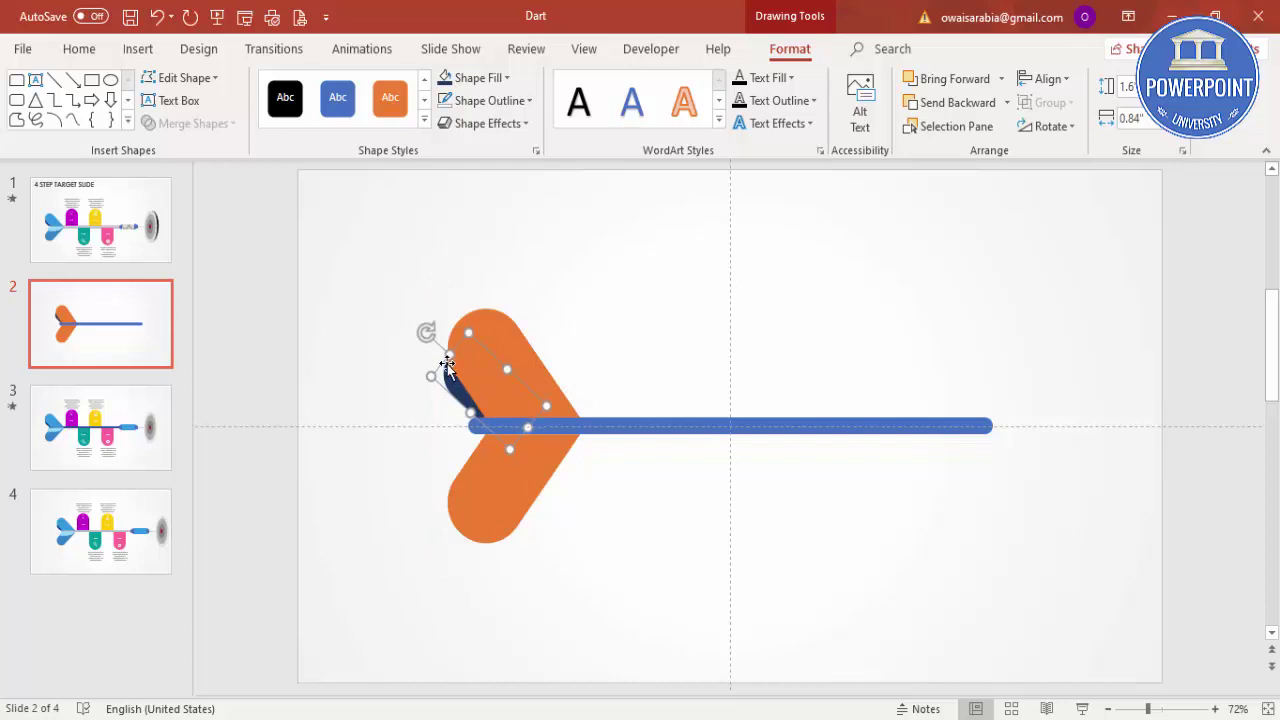
{"action": "mouse_move", "coordinate": [445, 365]}
{"action": "left_mouse_down"}
{"action": "mouse_move", "coordinate": [460, 377]}
{"action": "mouse_move", "coordinate": [449, 374]}
{"action": "left_mouse_up"}
{"action": "left_click", "coordinate": [608, 371]}
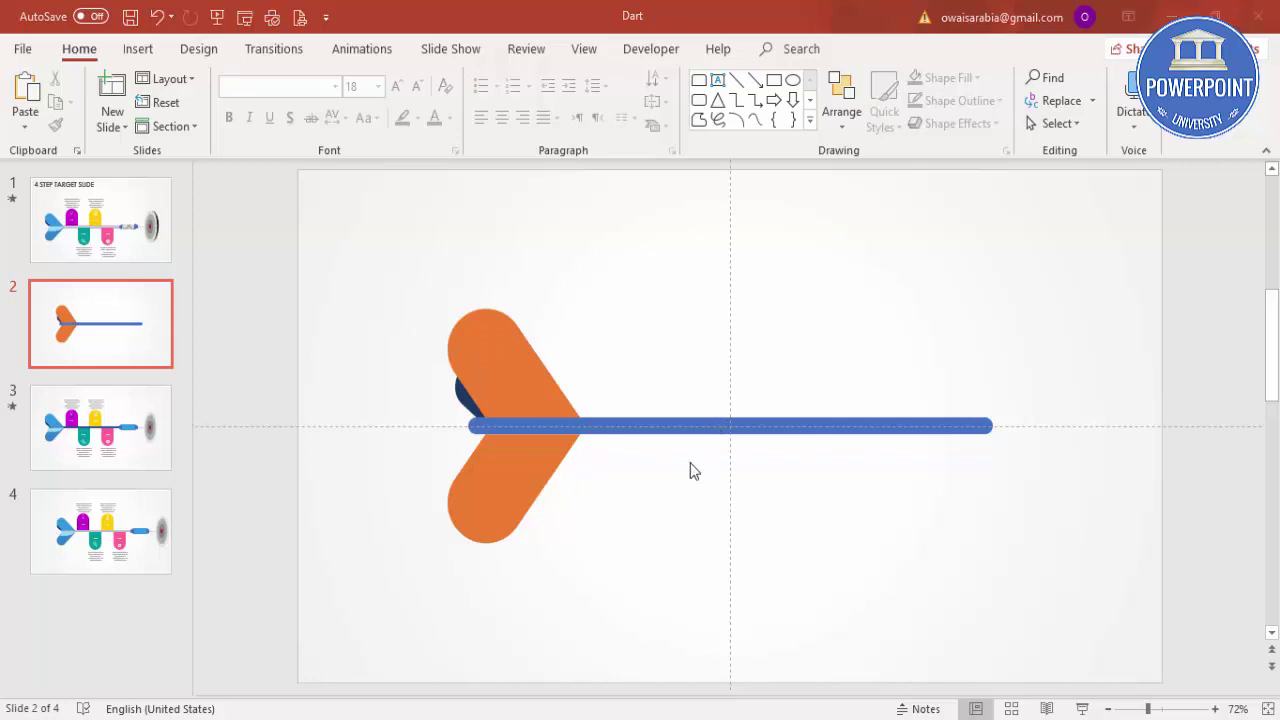
Duplicate the lower orange fin to its right and fill the copy green
{"action": "left_click", "coordinate": [514, 477]}
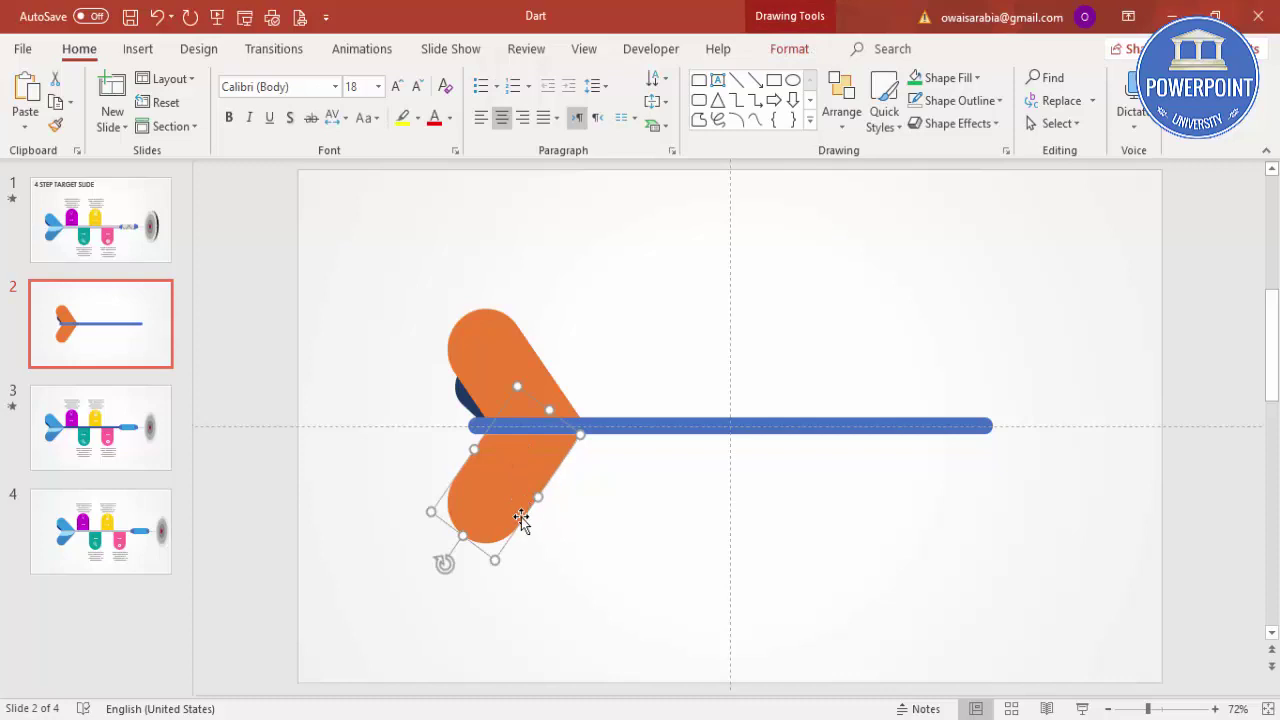
{"action": "left_click_drag", "start_coordinate": [523, 519], "coordinate": [635, 518], "text": "ctrl"}
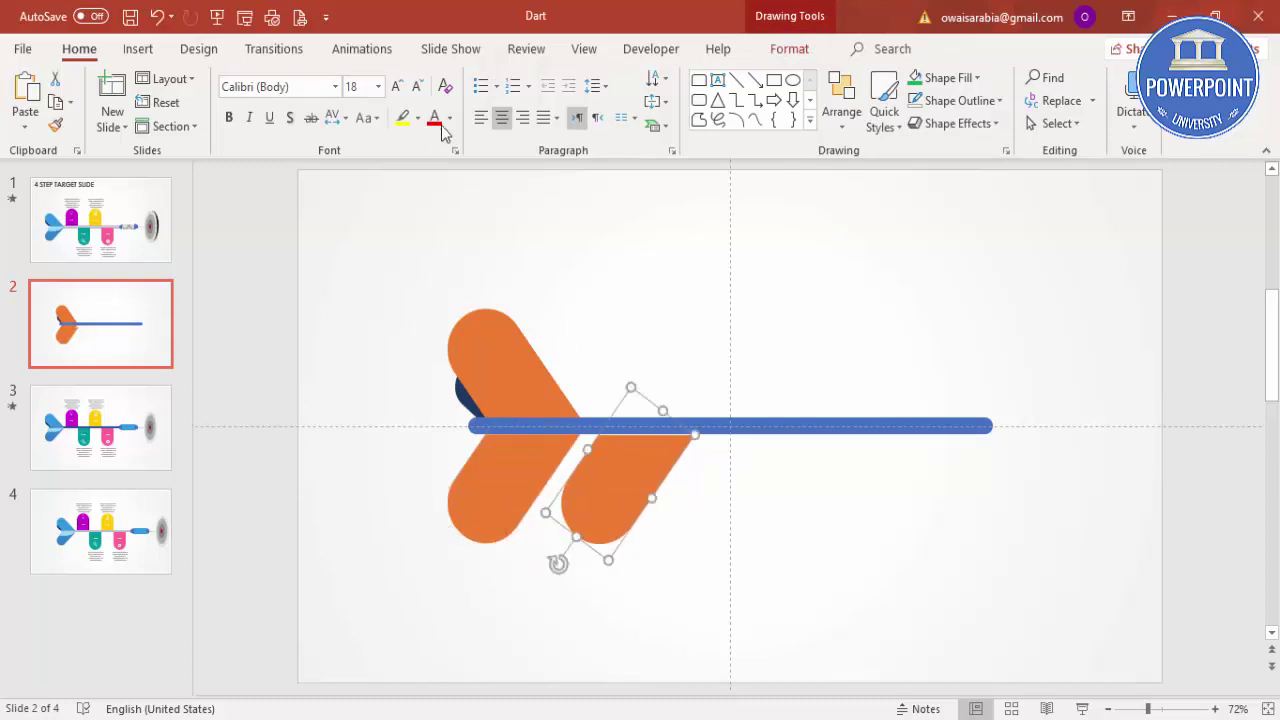
{"action": "left_click", "coordinate": [789, 49]}
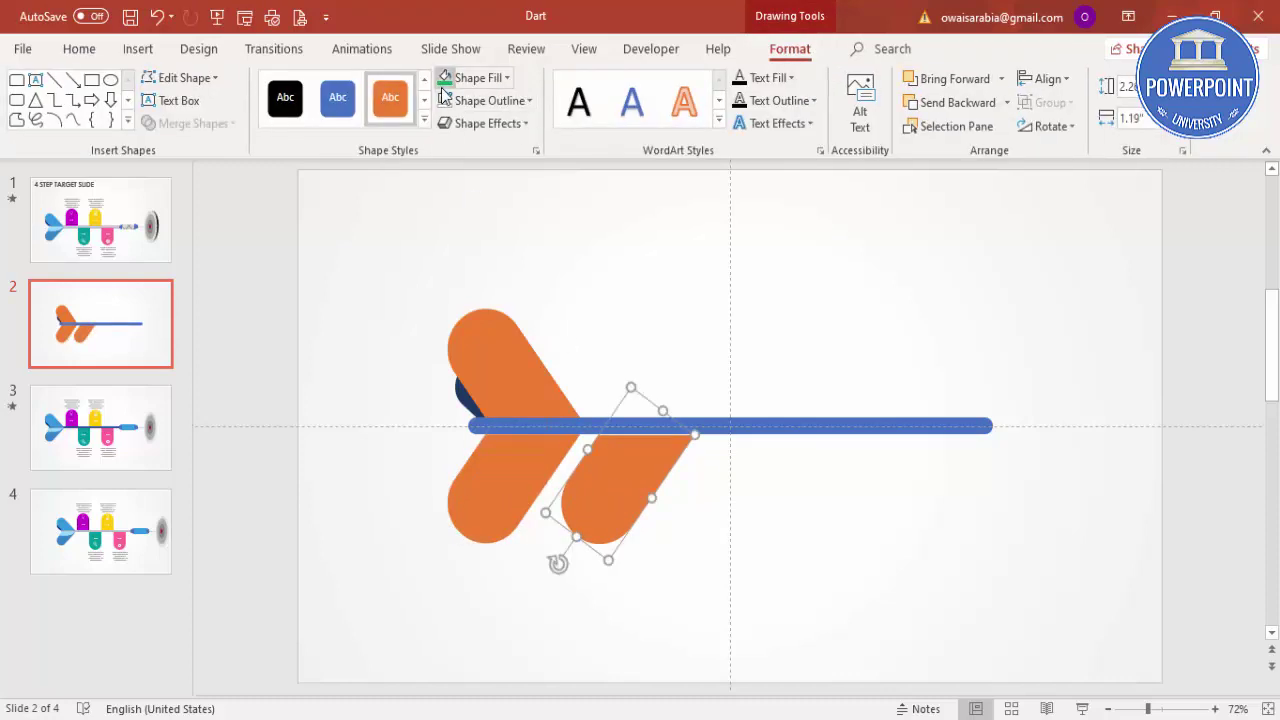
{"action": "left_click", "coordinate": [445, 85]}
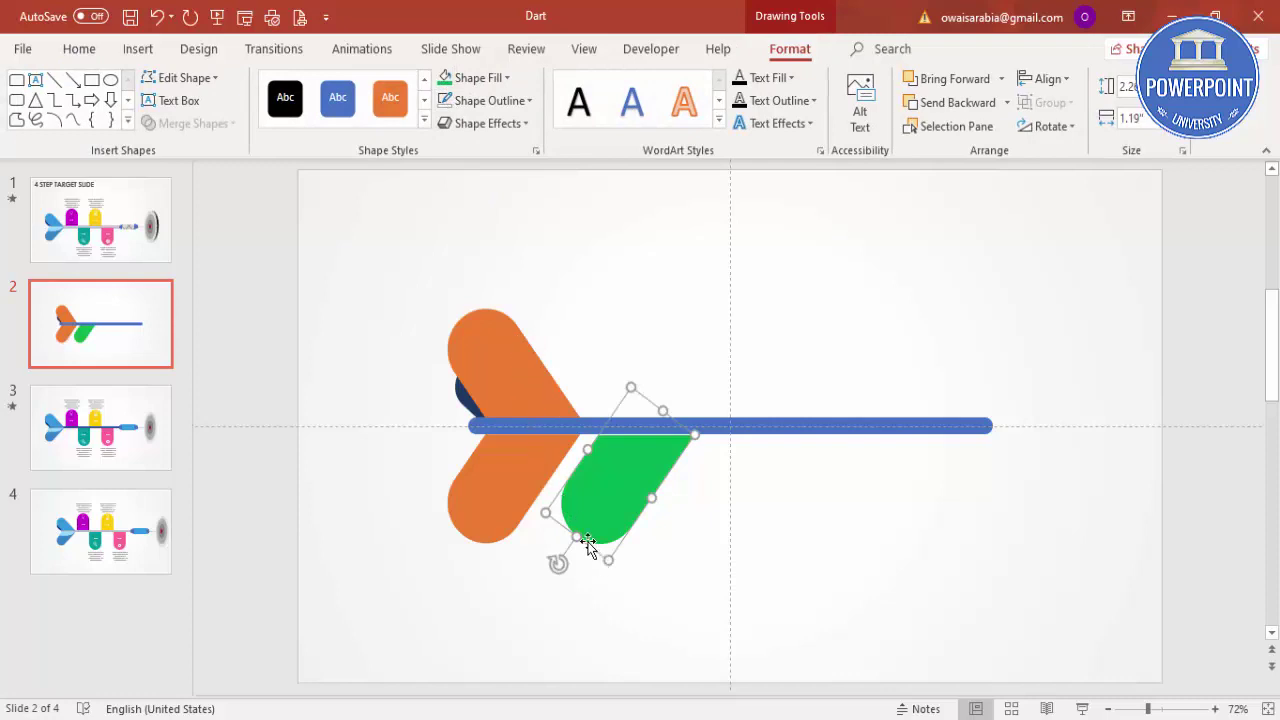
Shorten, rotate and move the green shape to the base of the fins under the shaft
{"action": "left_click_drag", "start_coordinate": [578, 537], "coordinate": [514, 459]}
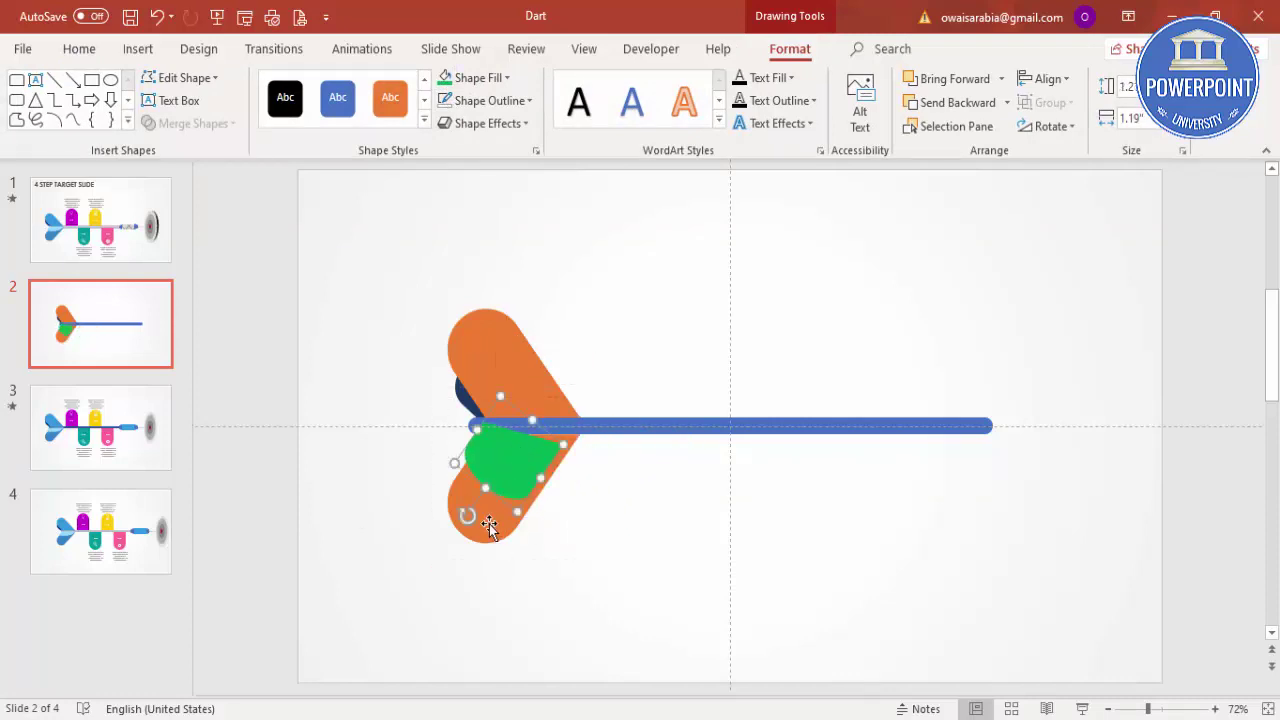
{"action": "left_click_drag", "start_coordinate": [467, 516], "coordinate": [480, 520]}
{"action": "left_click_drag", "start_coordinate": [500, 451], "coordinate": [507, 447]}
{"action": "left_click_drag", "start_coordinate": [540, 503], "coordinate": [500, 514]}
{"action": "key", "text": "ctrl+z"}
{"action": "key", "text": "ctrl+z"}
{"action": "left_click_drag", "start_coordinate": [530, 462], "coordinate": [531, 457]}
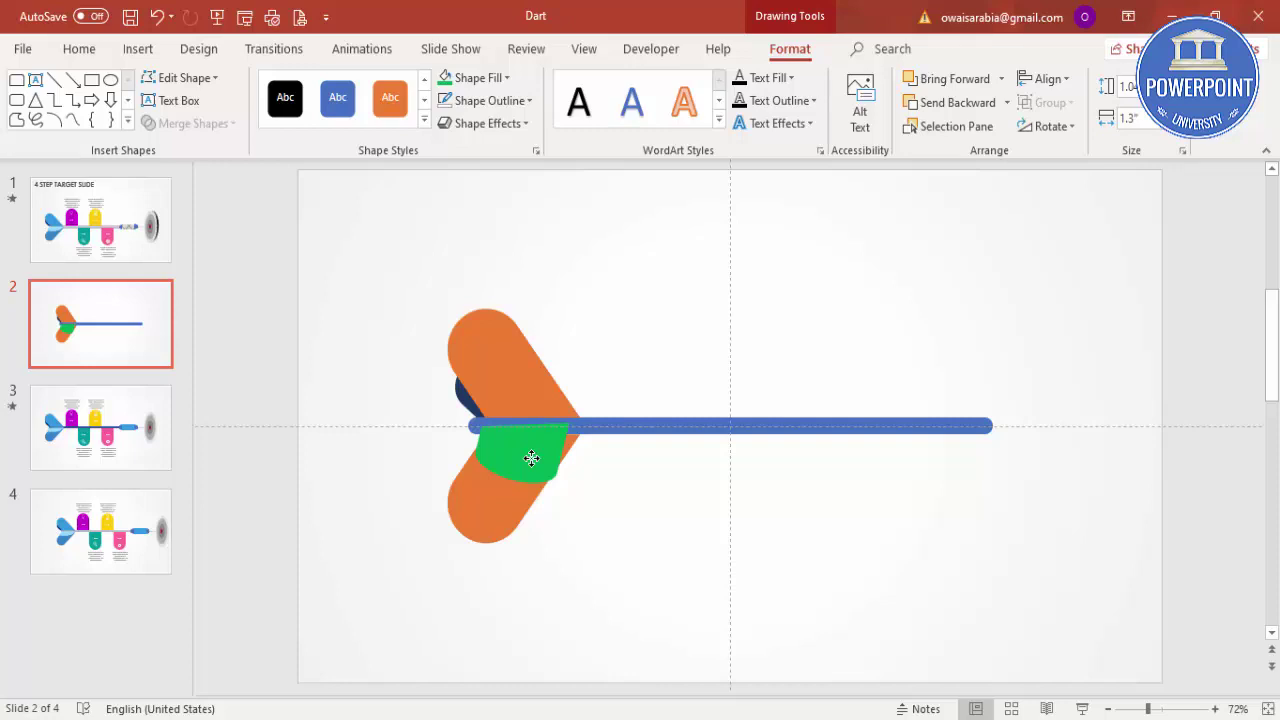
{"action": "left_click", "coordinate": [657, 499]}
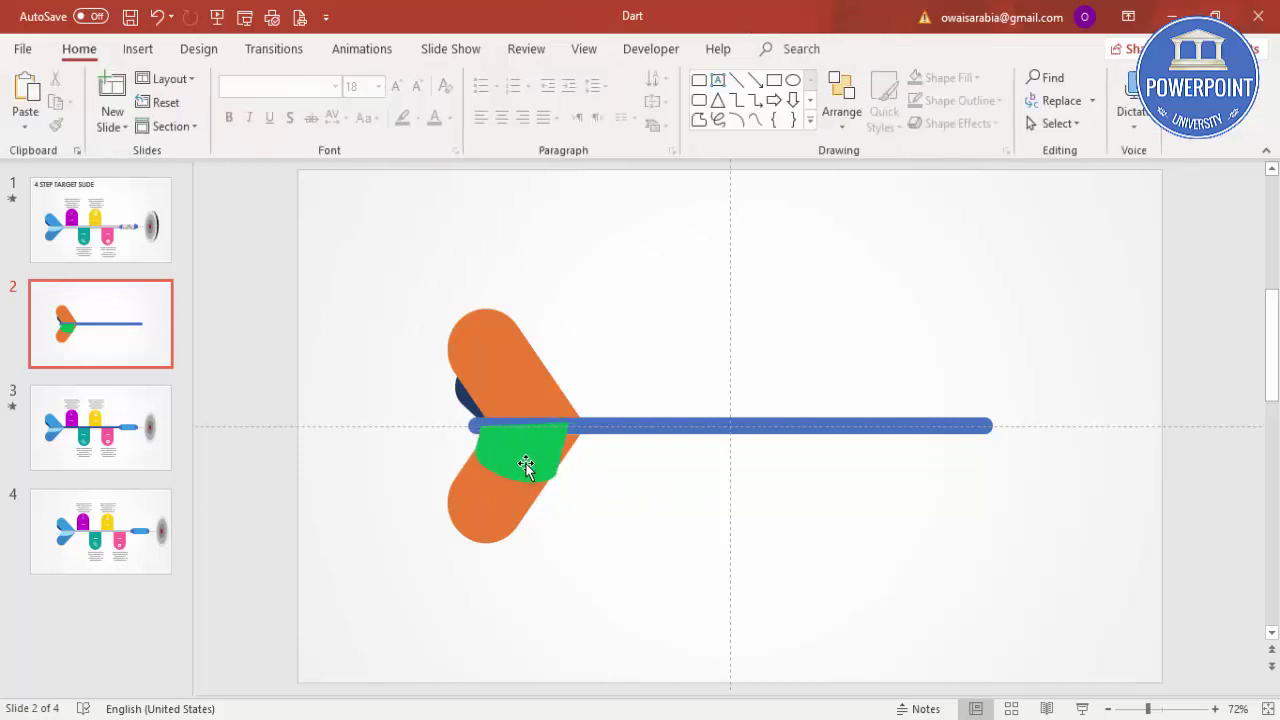
Fill the top and lower fins blue and the band light blue from Recent Colors
{"action": "left_click", "coordinate": [510, 384]}
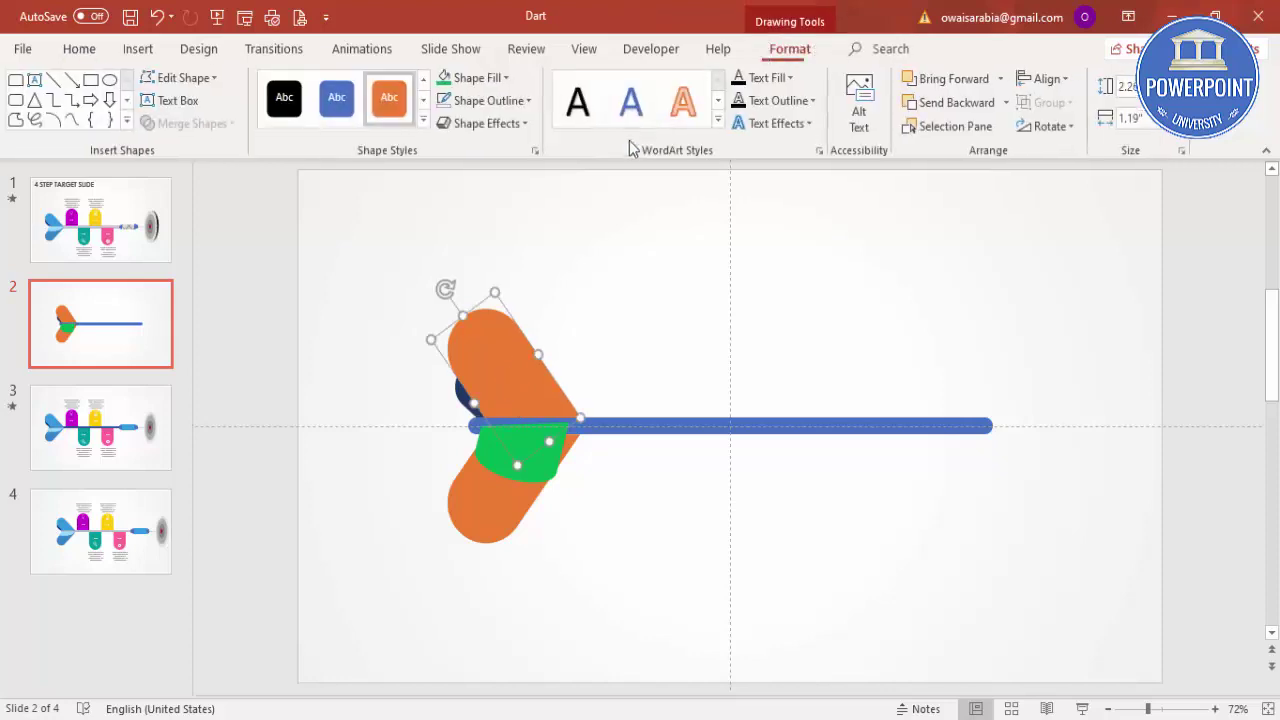
{"action": "left_click", "coordinate": [503, 78]}
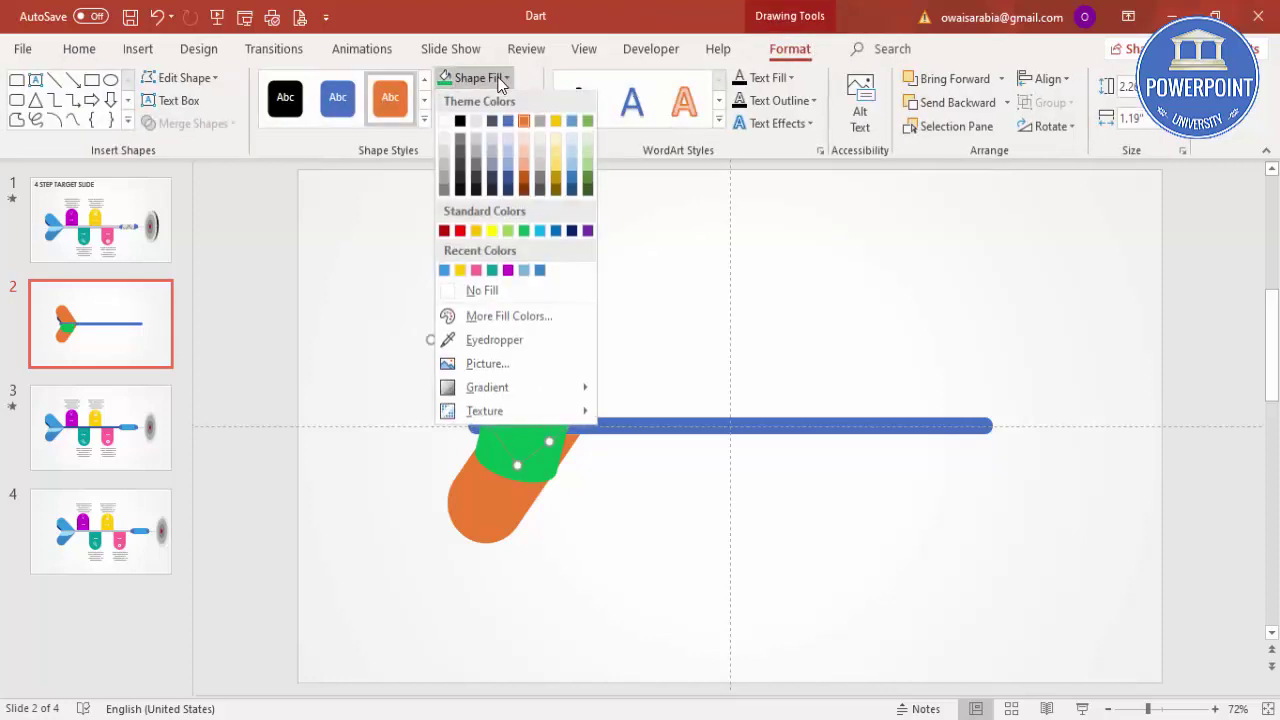
{"action": "left_click", "coordinate": [526, 273]}
{"action": "left_click", "coordinate": [494, 464]}
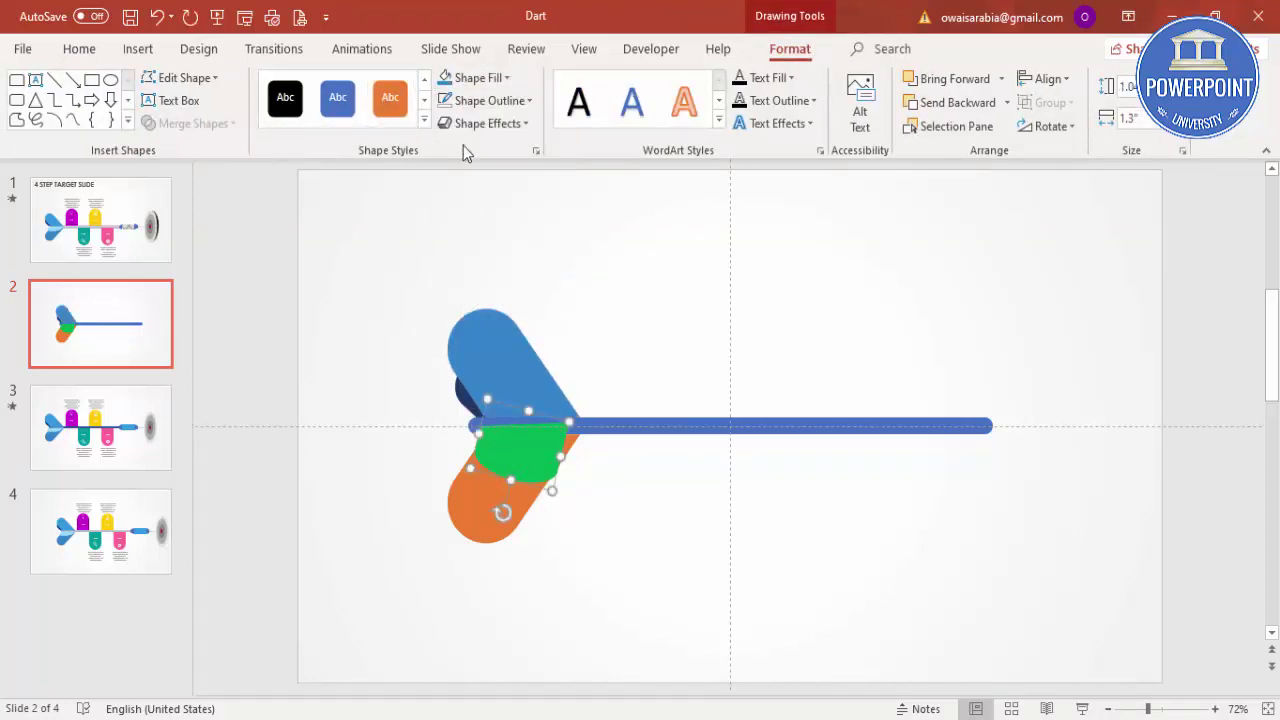
{"action": "left_click", "coordinate": [505, 78]}
{"action": "left_click", "coordinate": [540, 272]}
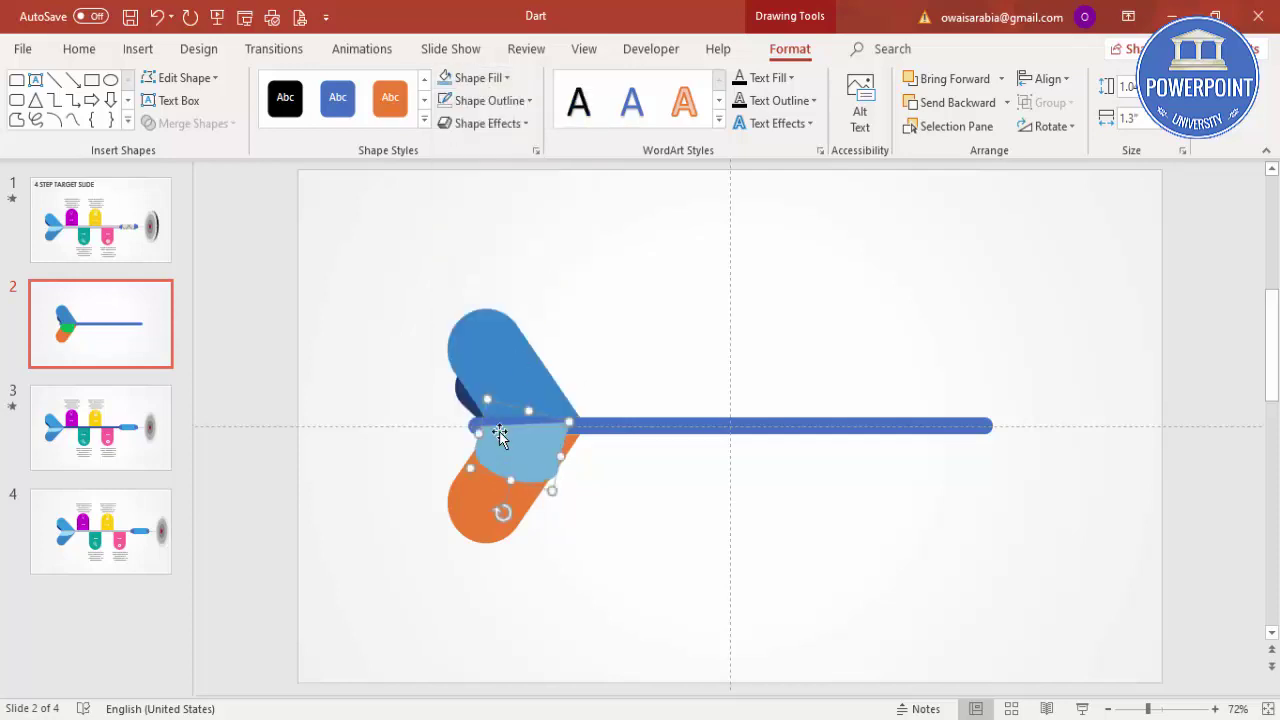
{"action": "left_click", "coordinate": [450, 484]}
{"action": "left_click", "coordinate": [495, 79]}
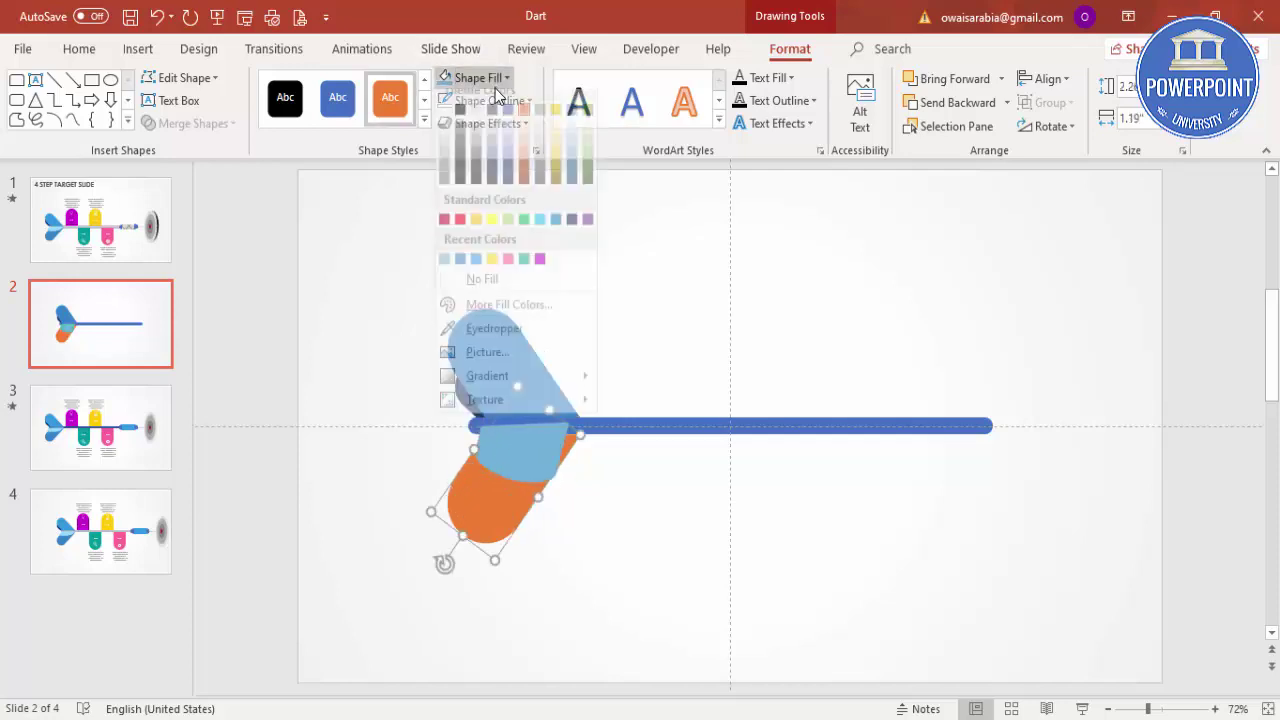
{"action": "left_click", "coordinate": [474, 271]}
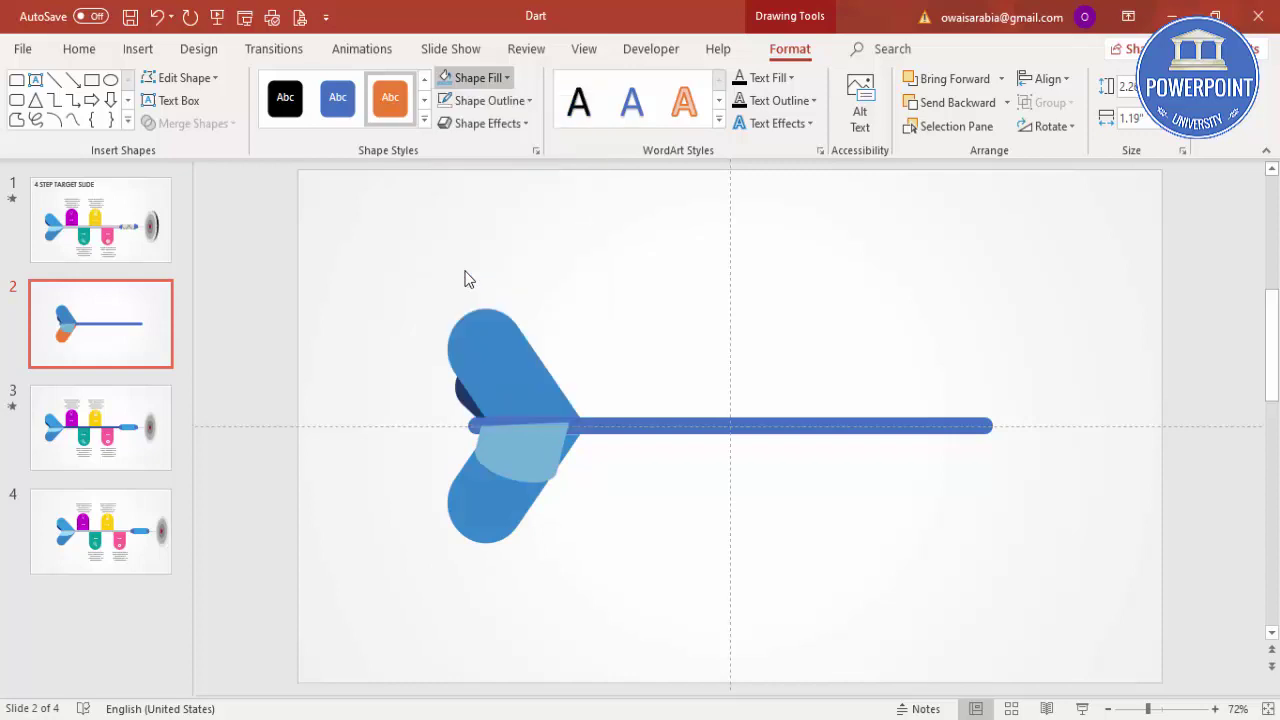
{"action": "left_click", "coordinate": [623, 282]}
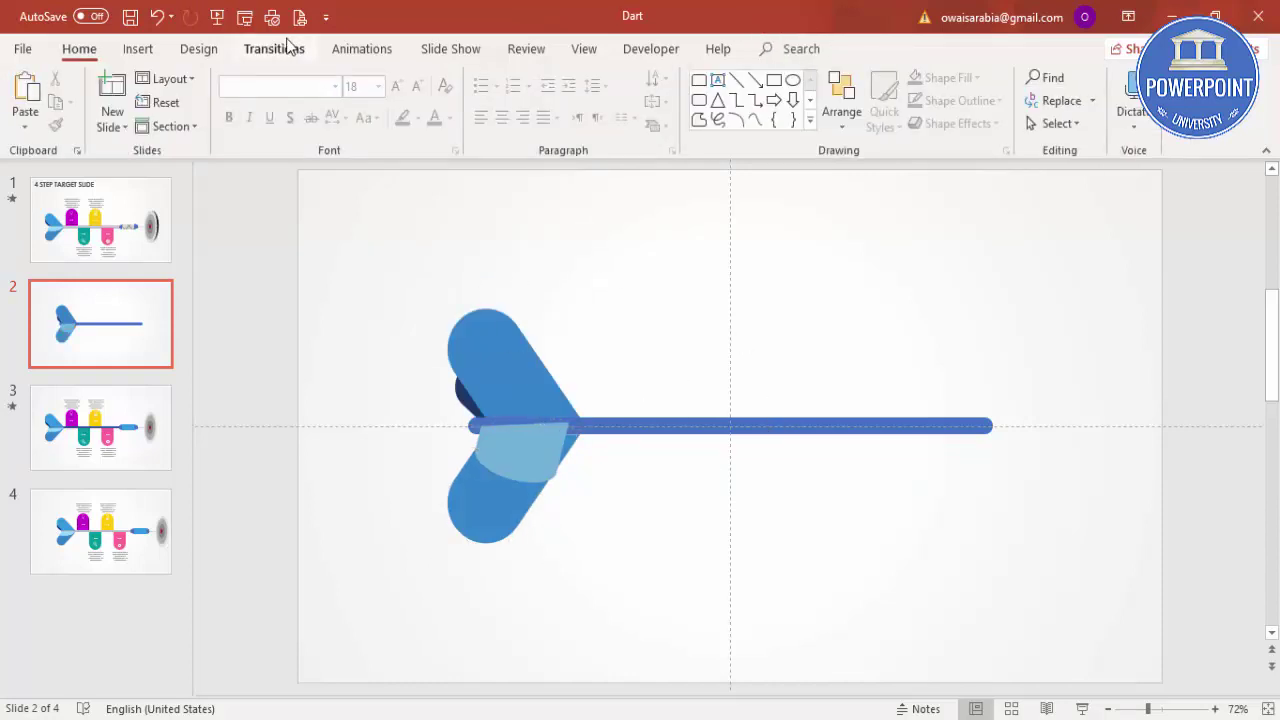
Shorten the shaft from 8.1" to 7.8" wide
{"action": "left_click", "coordinate": [975, 427]}
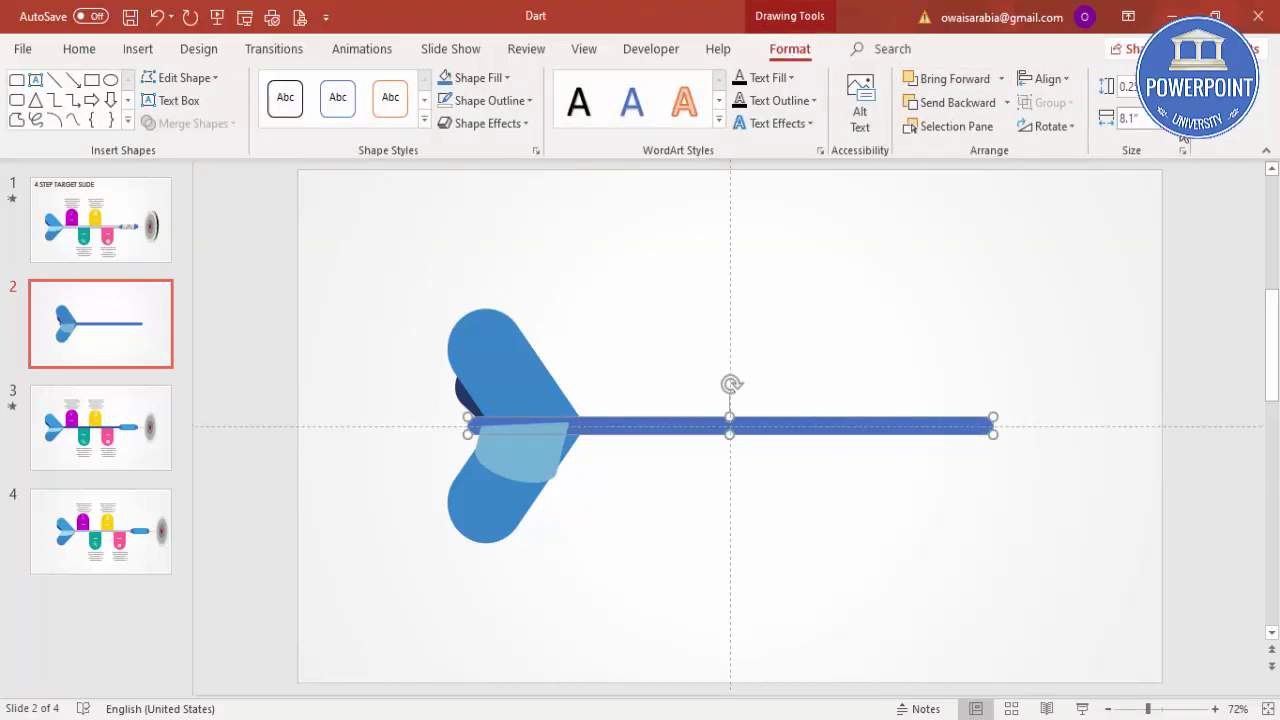
{"action": "key", "text": "Down"}
{"action": "key", "text": "Down"}
{"action": "key", "text": "Down"}
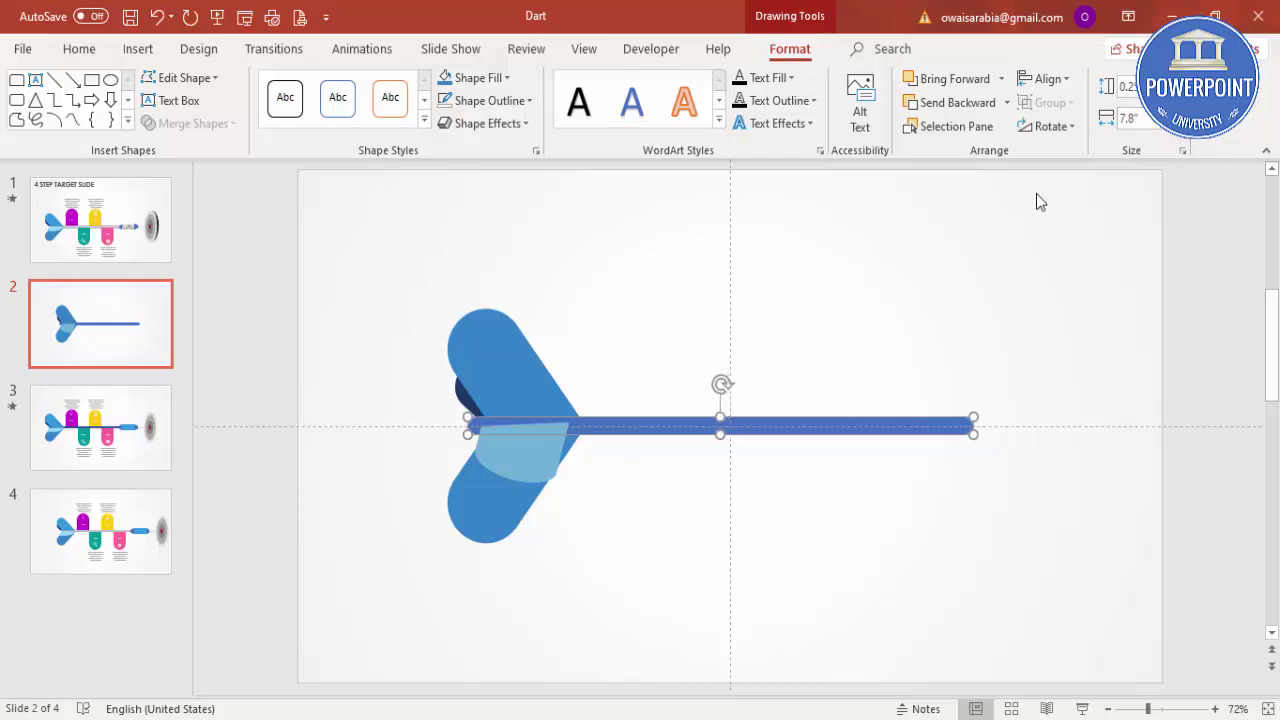
{"action": "left_click", "coordinate": [311, 217]}
Draw a trapezoid at the shaft's right end, rotate it sideways and flip it horizontally
{"action": "left_click", "coordinate": [146, 52]}
{"action": "left_click", "coordinate": [300, 112]}
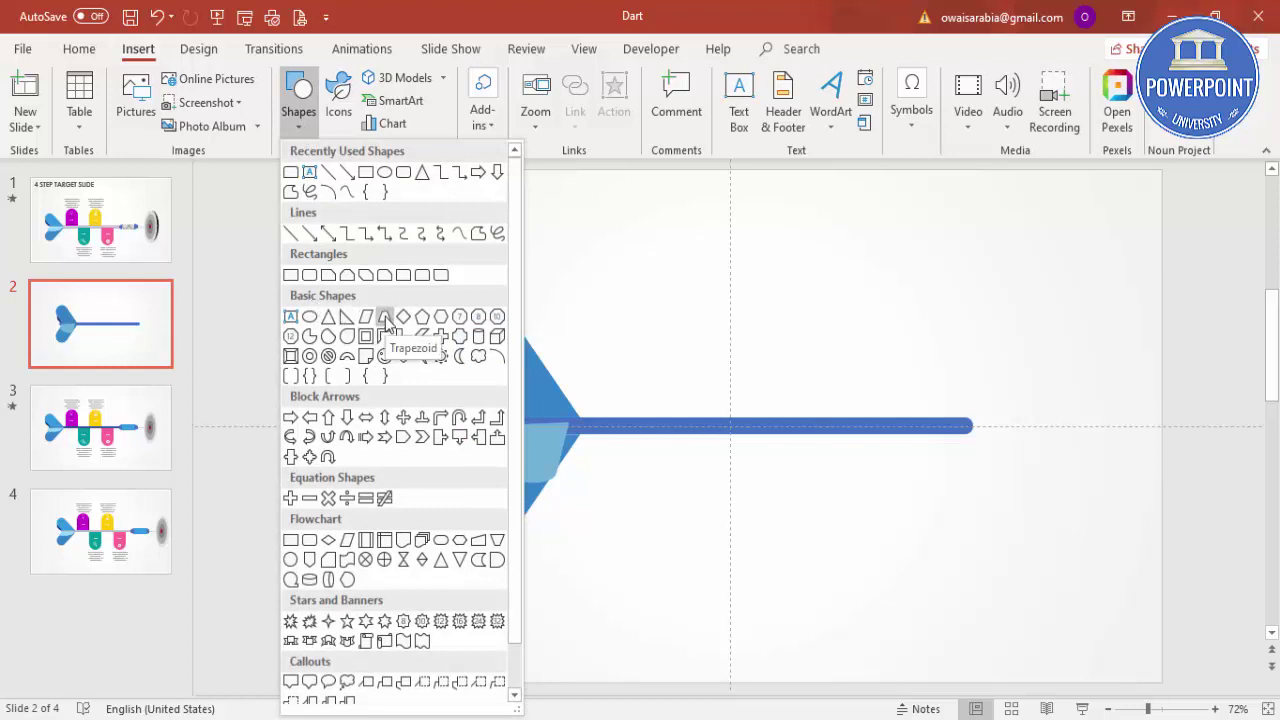
{"action": "left_click", "coordinate": [385, 317]}
{"action": "left_click_drag", "start_coordinate": [958, 375], "coordinate": [990, 392]}
{"action": "left_click_drag", "start_coordinate": [975, 336], "coordinate": [975, 415]}
{"action": "left_click", "coordinate": [1045, 126]}
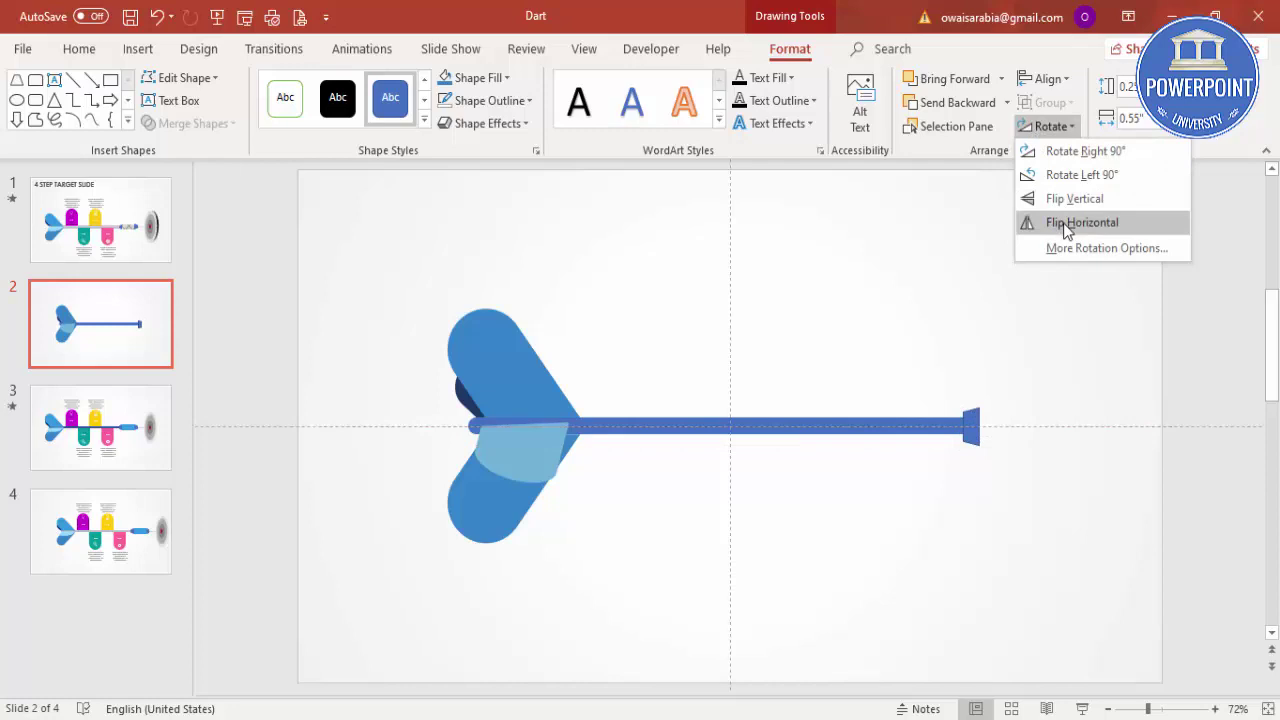
{"action": "left_click", "coordinate": [1064, 224]}
{"action": "left_click", "coordinate": [1000, 424]}
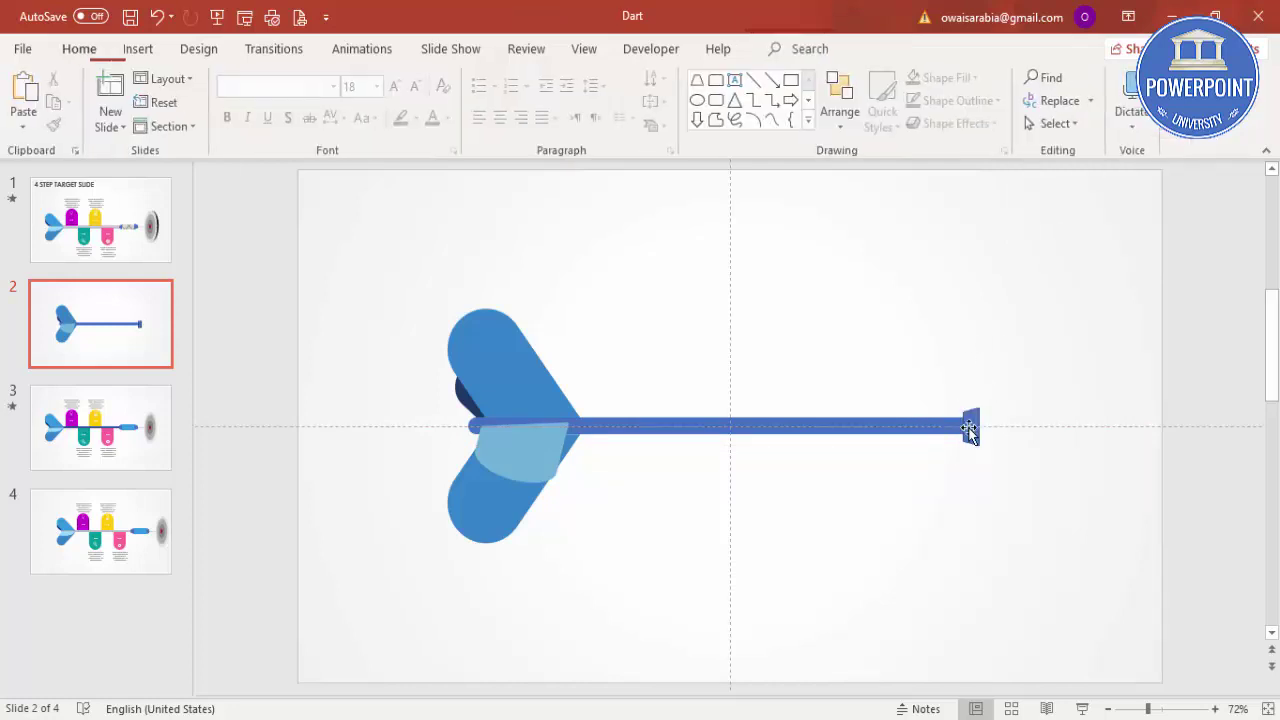
Draw a grip rectangle extending from the trapezoid and remove the outline from both shapes
{"action": "left_click", "coordinate": [137, 52]}
{"action": "left_click", "coordinate": [299, 118]}
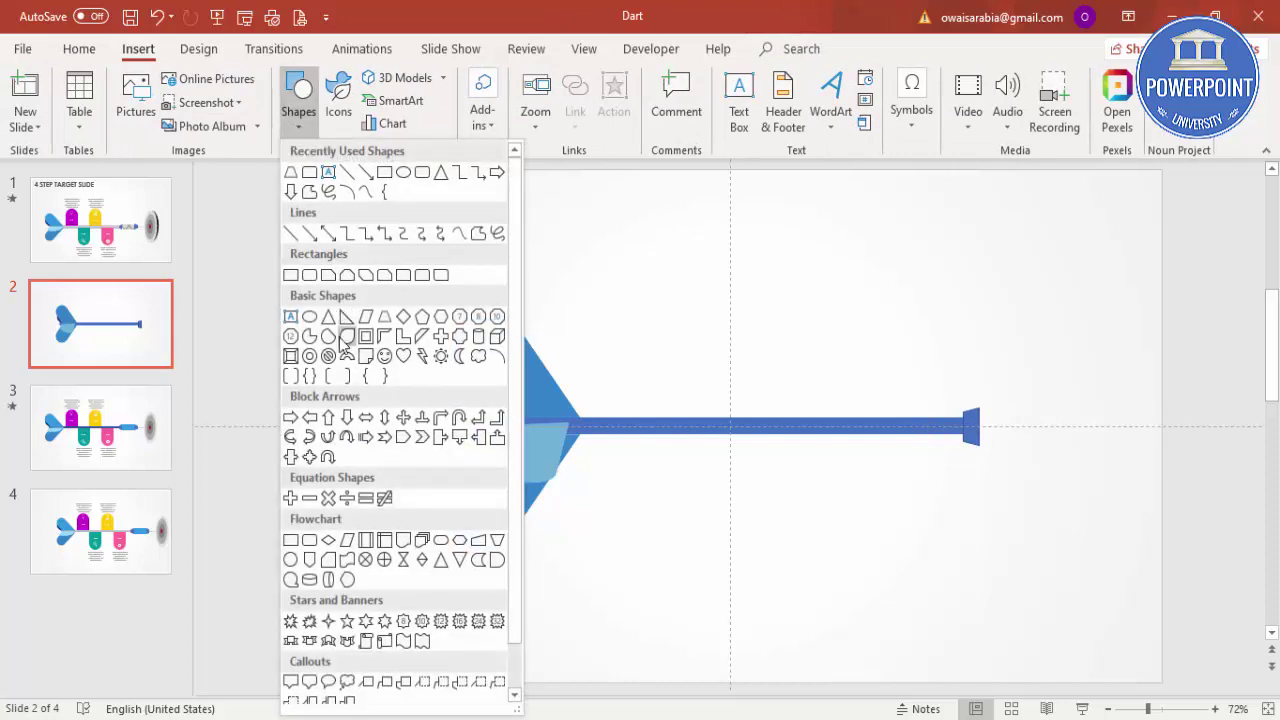
{"action": "left_click", "coordinate": [291, 276]}
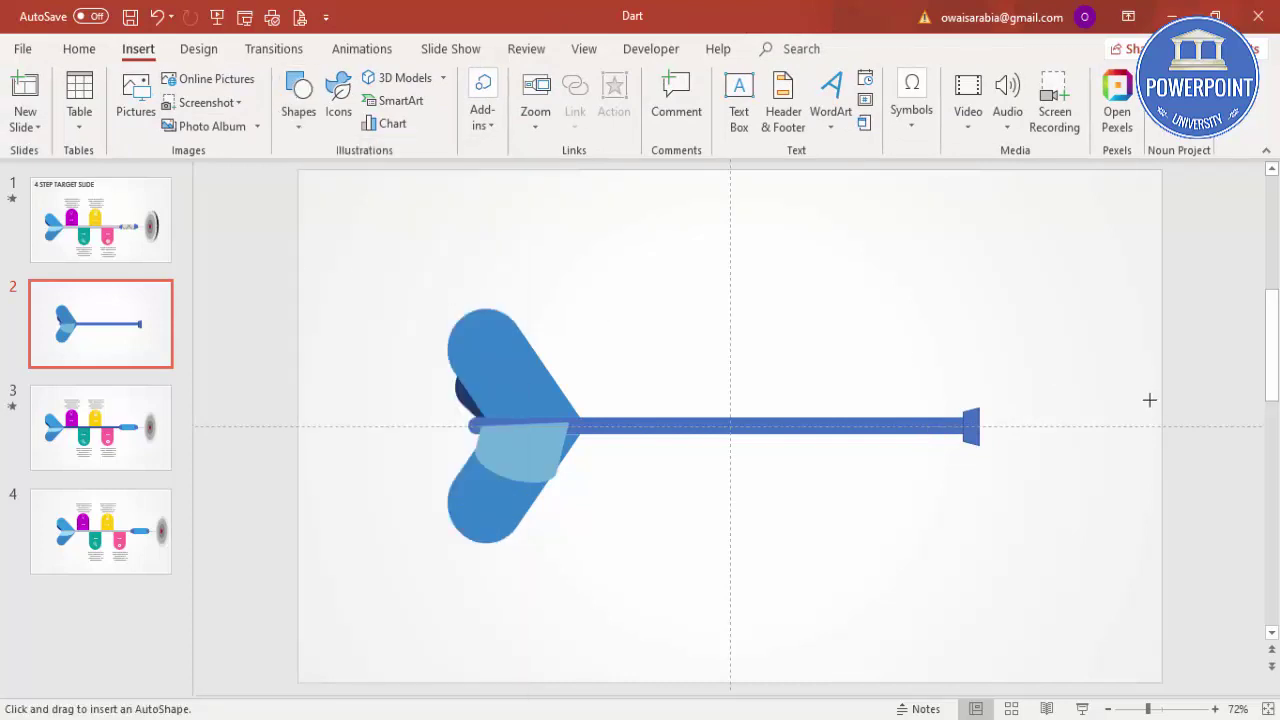
{"action": "left_click", "coordinate": [1176, 709]}
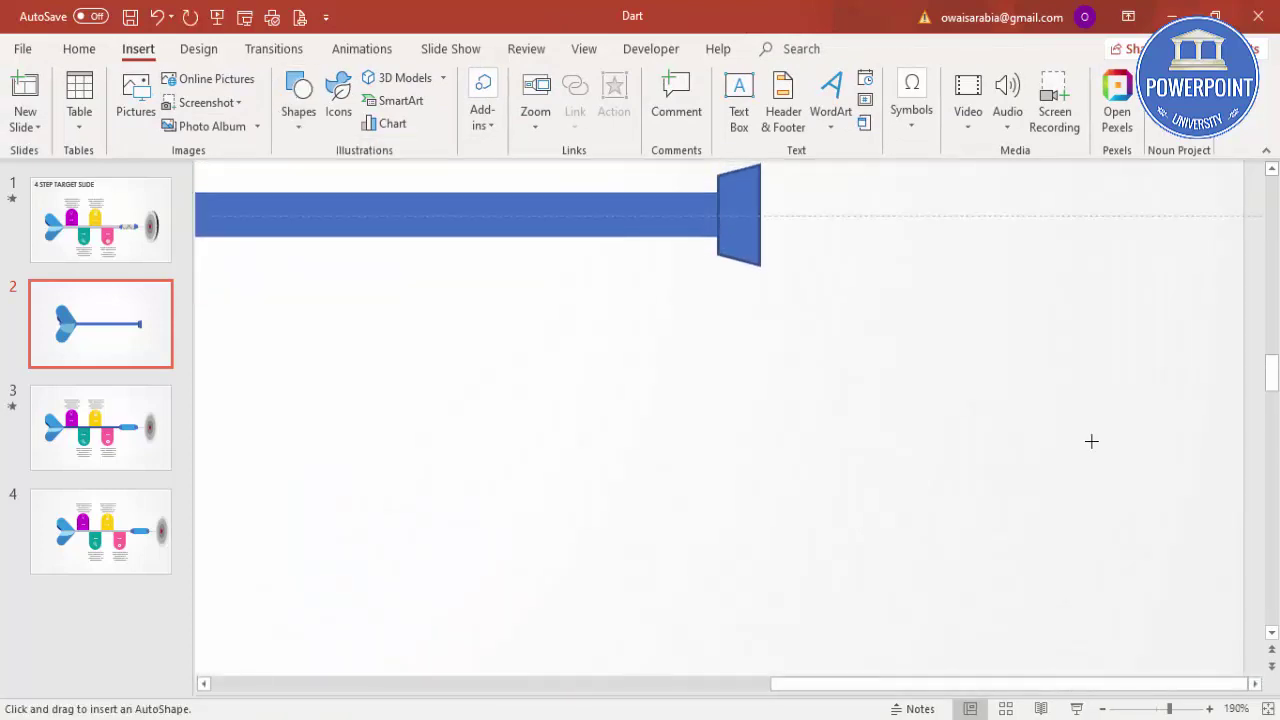
{"action": "scroll", "coordinate": [1091, 441], "scroll_direction": "up", "scroll_amount": 2}
{"action": "left_click_drag", "start_coordinate": [762, 308], "coordinate": [949, 408]}
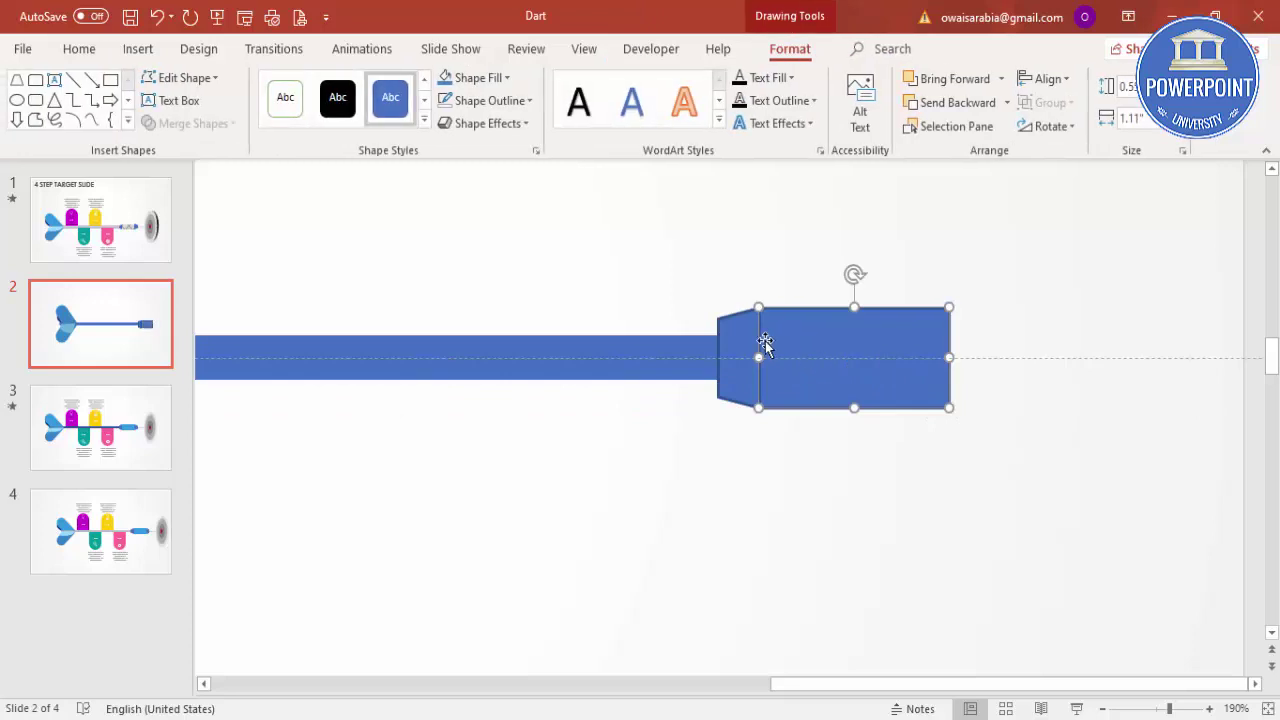
{"action": "left_click", "coordinate": [740, 332], "text": "shift"}
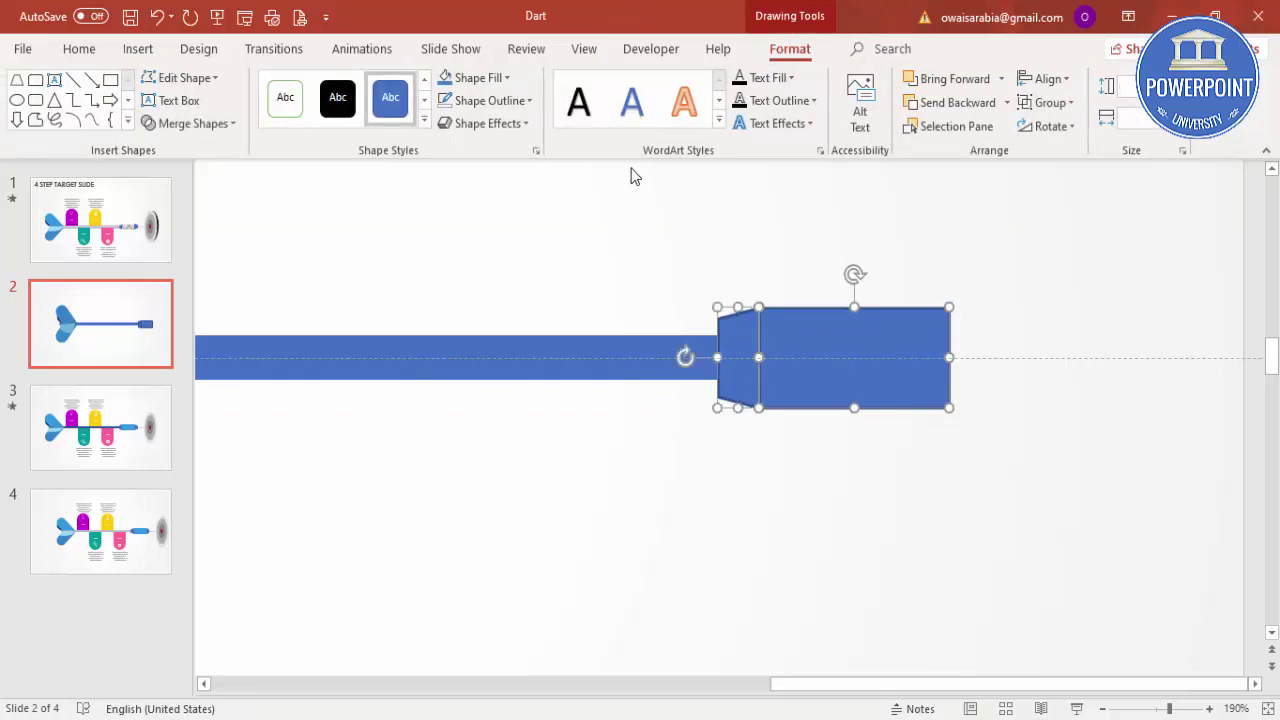
{"action": "left_click", "coordinate": [528, 101]}
{"action": "left_click", "coordinate": [526, 320]}
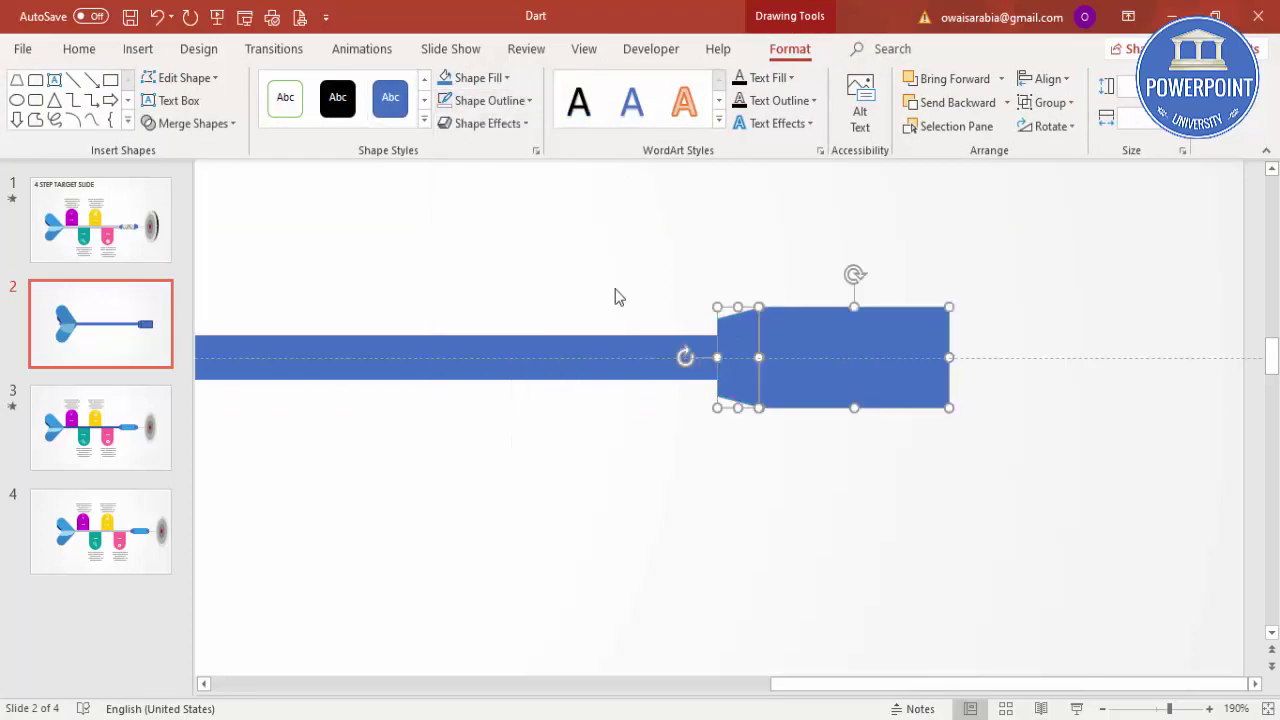
{"action": "left_click", "coordinate": [674, 252]}
Fill the trapezoid cyan and place a horizontally flipped copy at the rectangle's right end
{"action": "left_click", "coordinate": [737, 366]}
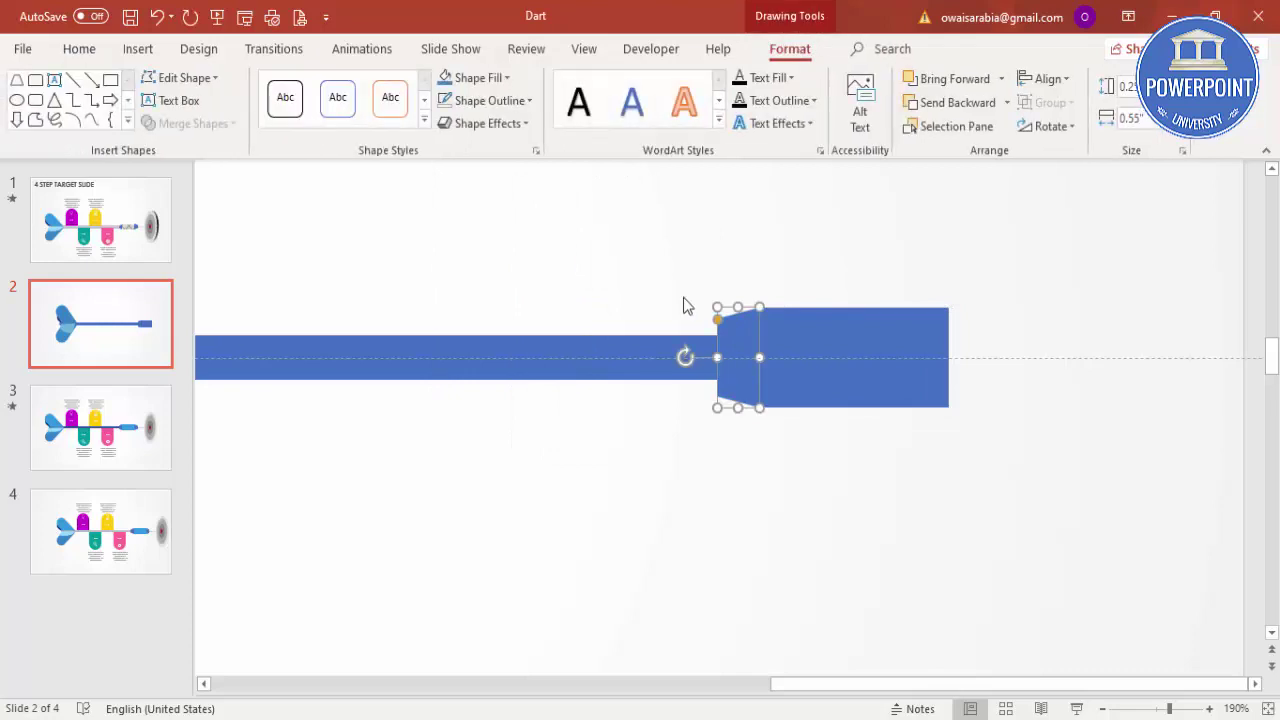
{"action": "left_click", "coordinate": [488, 78]}
{"action": "left_click", "coordinate": [538, 230]}
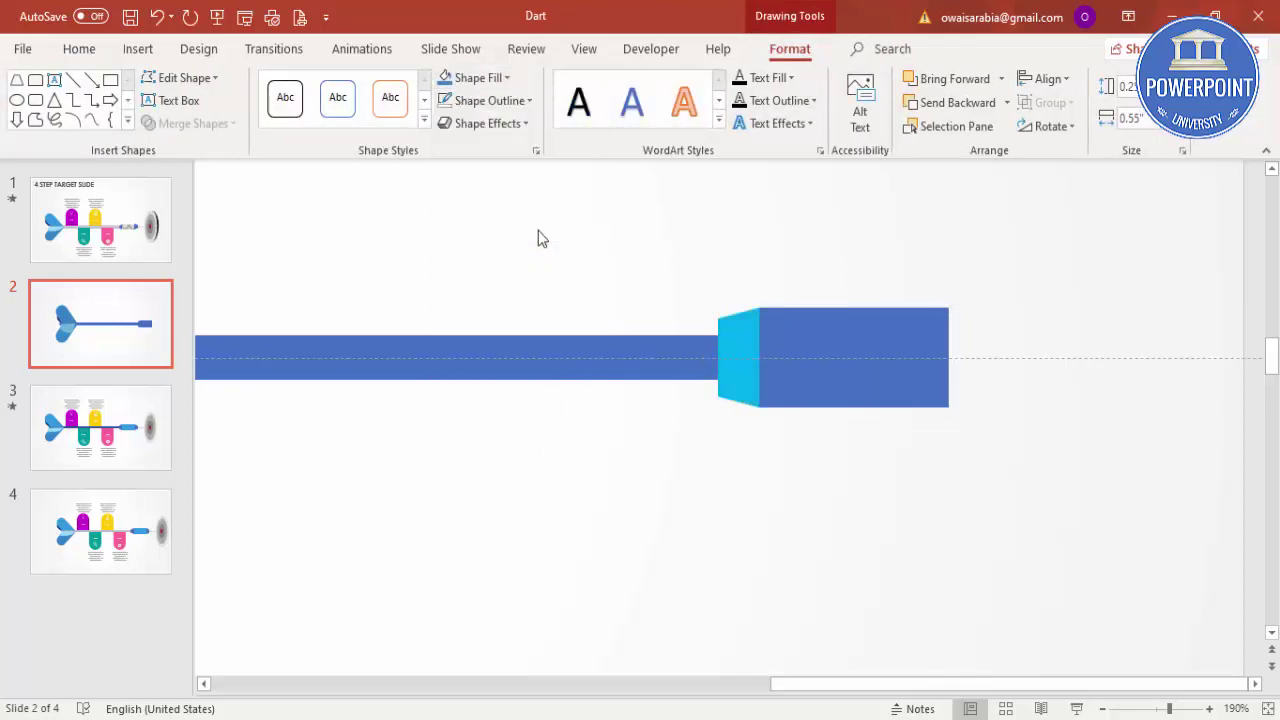
{"action": "left_click_drag", "start_coordinate": [755, 340], "coordinate": [960, 335]}
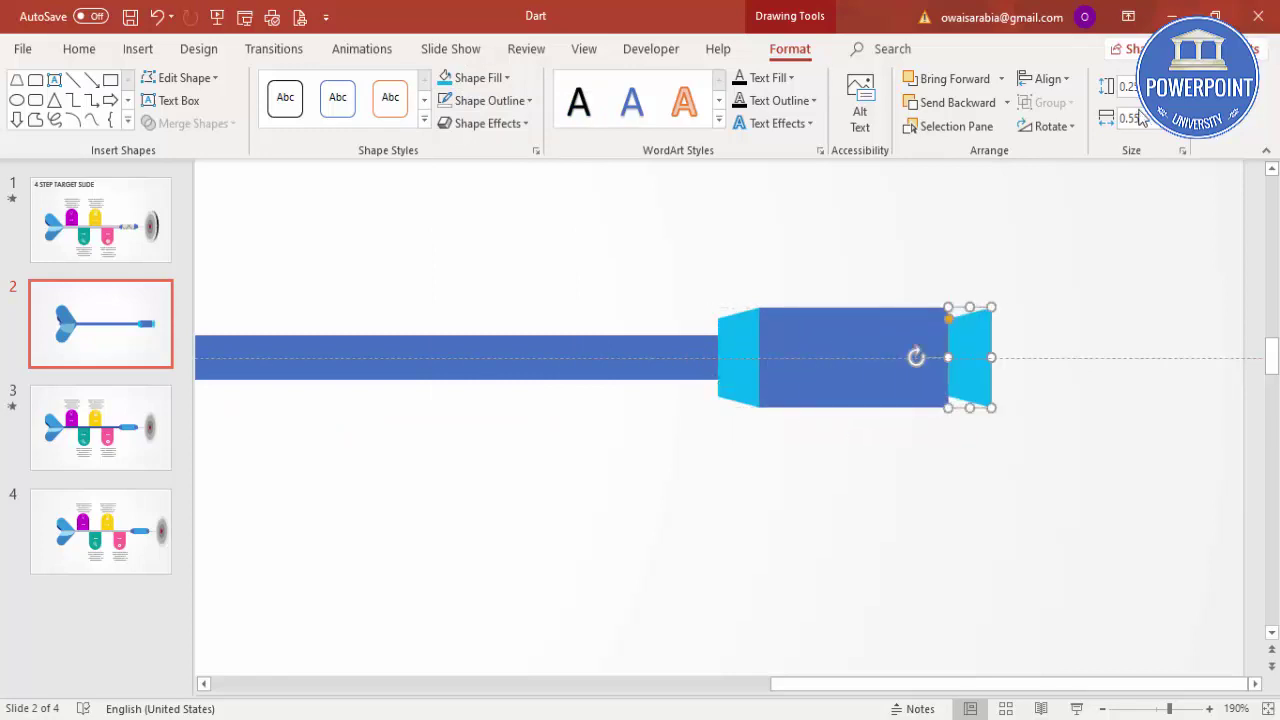
{"action": "left_click", "coordinate": [1050, 126]}
{"action": "left_click", "coordinate": [1066, 226]}
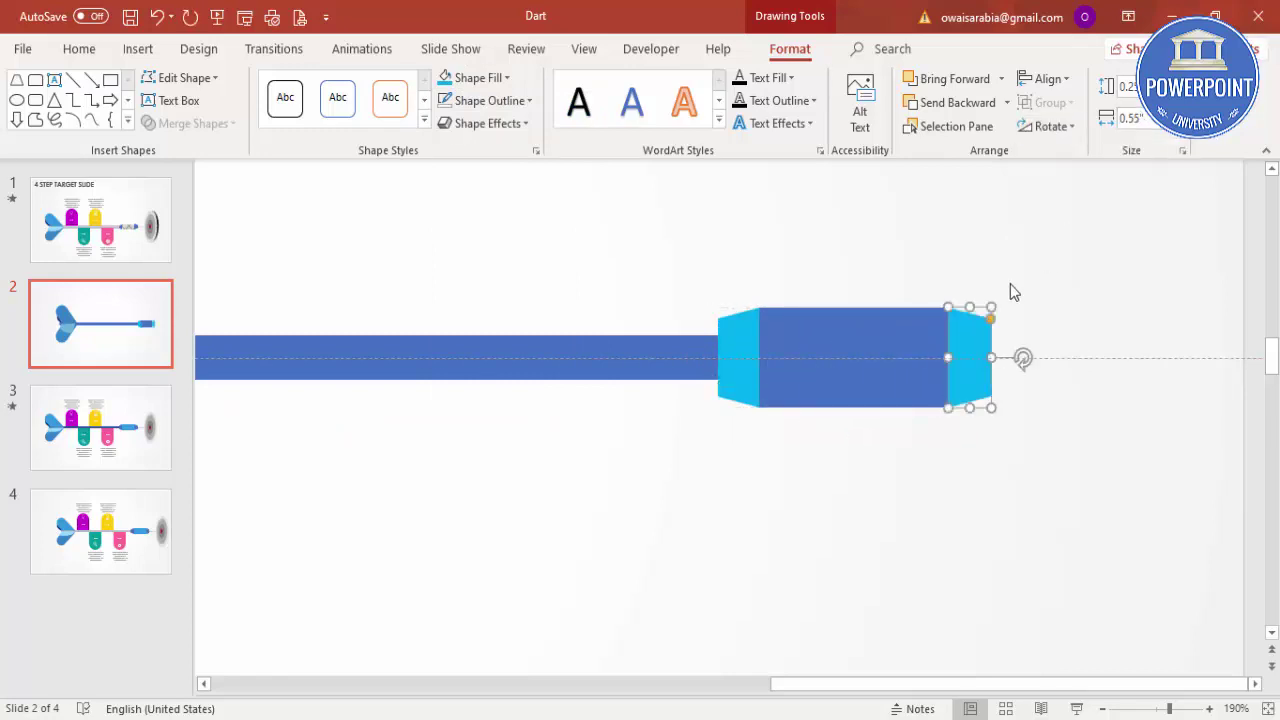
{"action": "left_click", "coordinate": [1268, 708]}
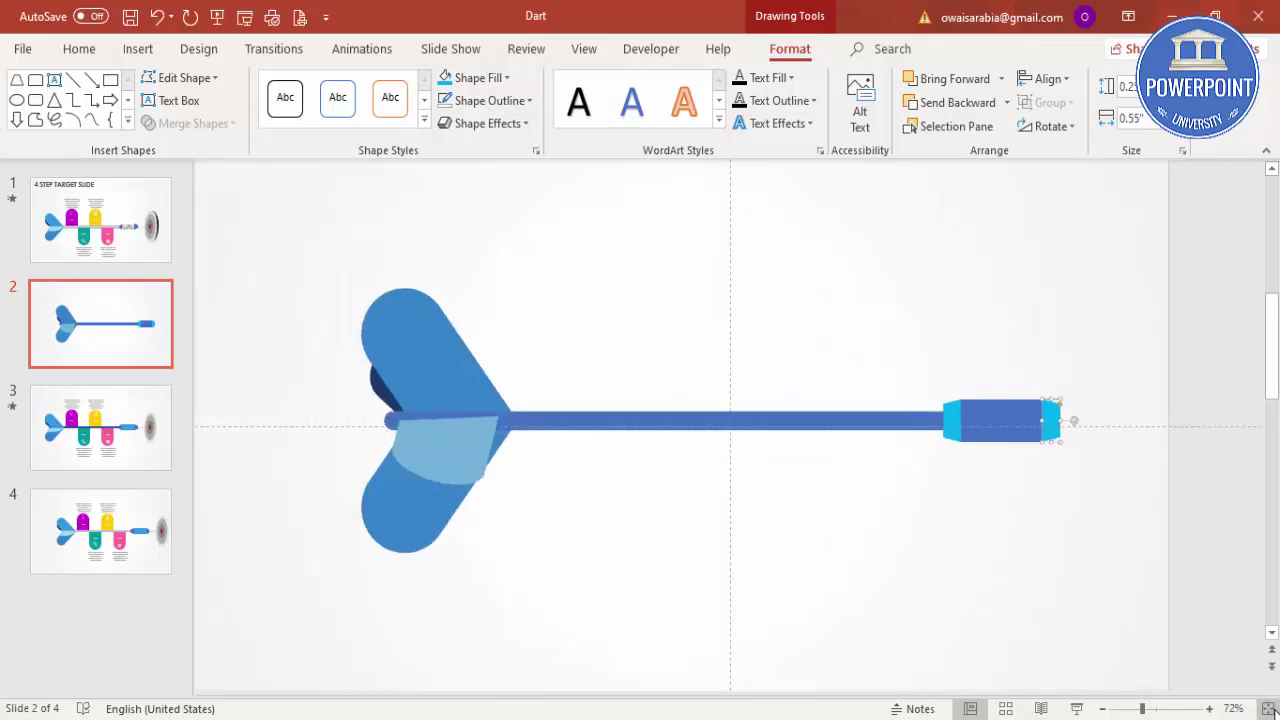
{"action": "left_click", "coordinate": [1058, 622]}
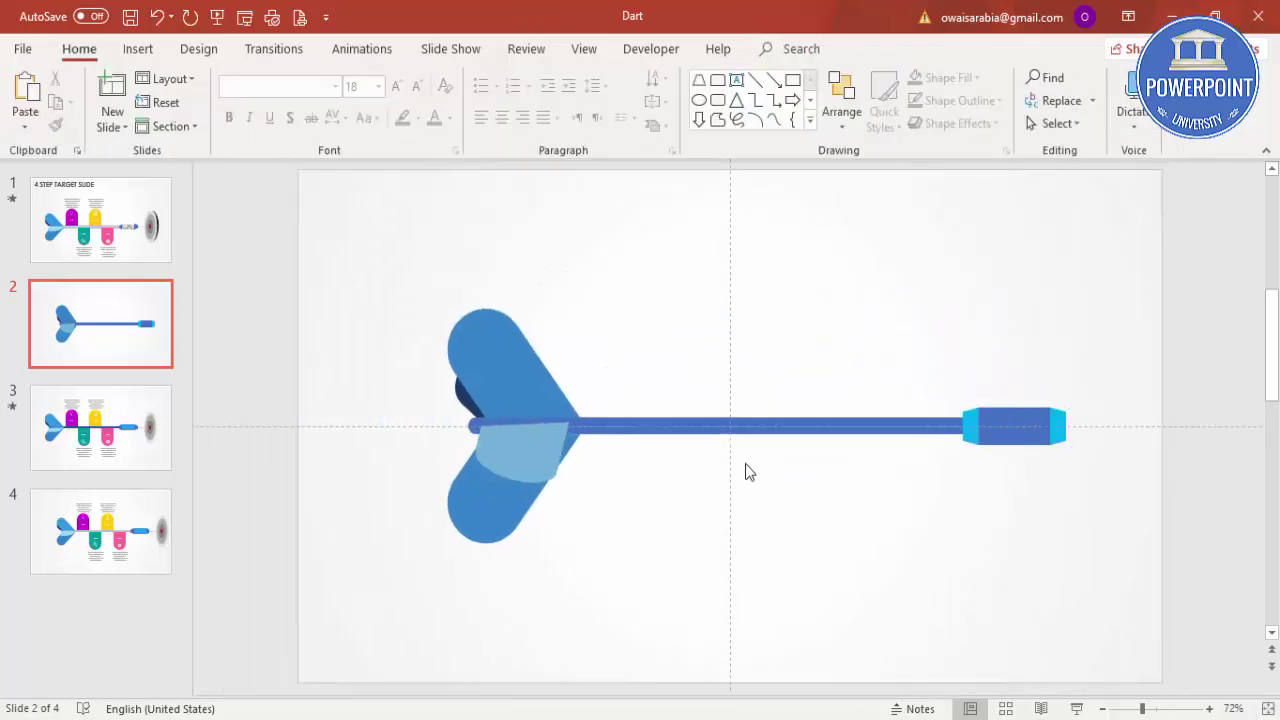
Shorten the shaft to 7.2" and nudge the grip pieces left flush against it
{"action": "left_click", "coordinate": [851, 426]}
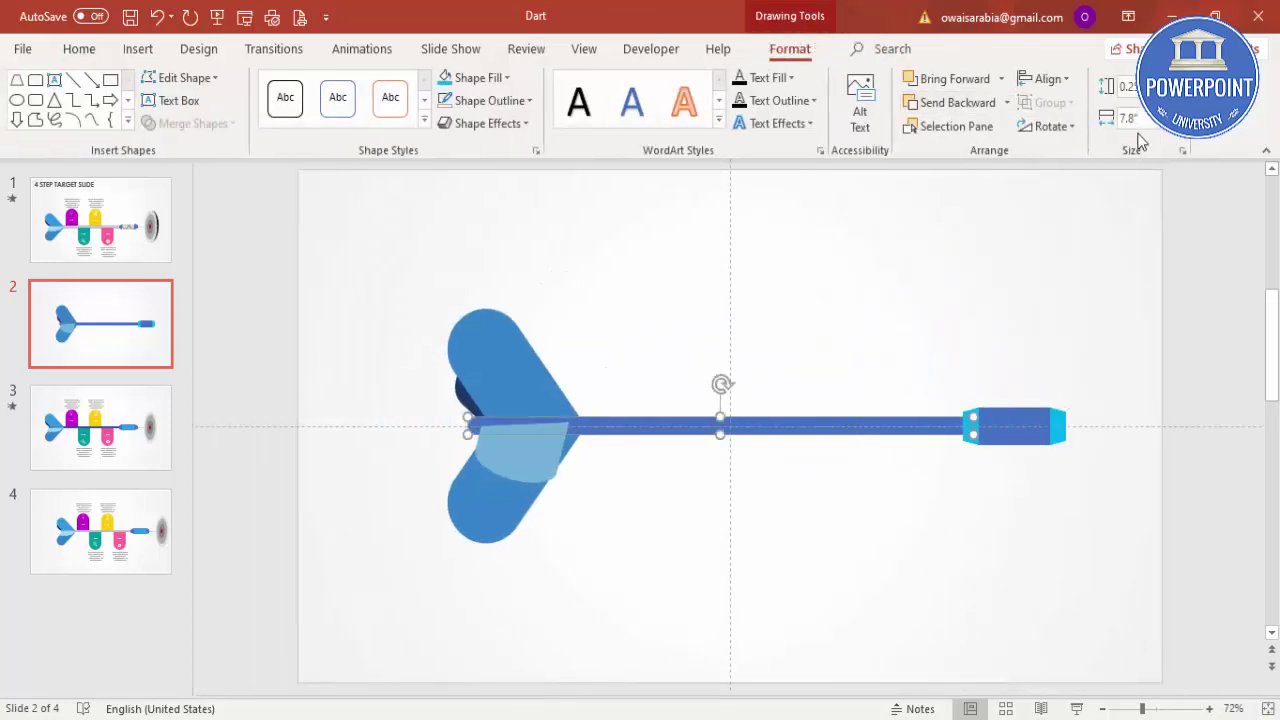
{"action": "left_click_drag", "start_coordinate": [973, 425], "coordinate": [934, 426]}
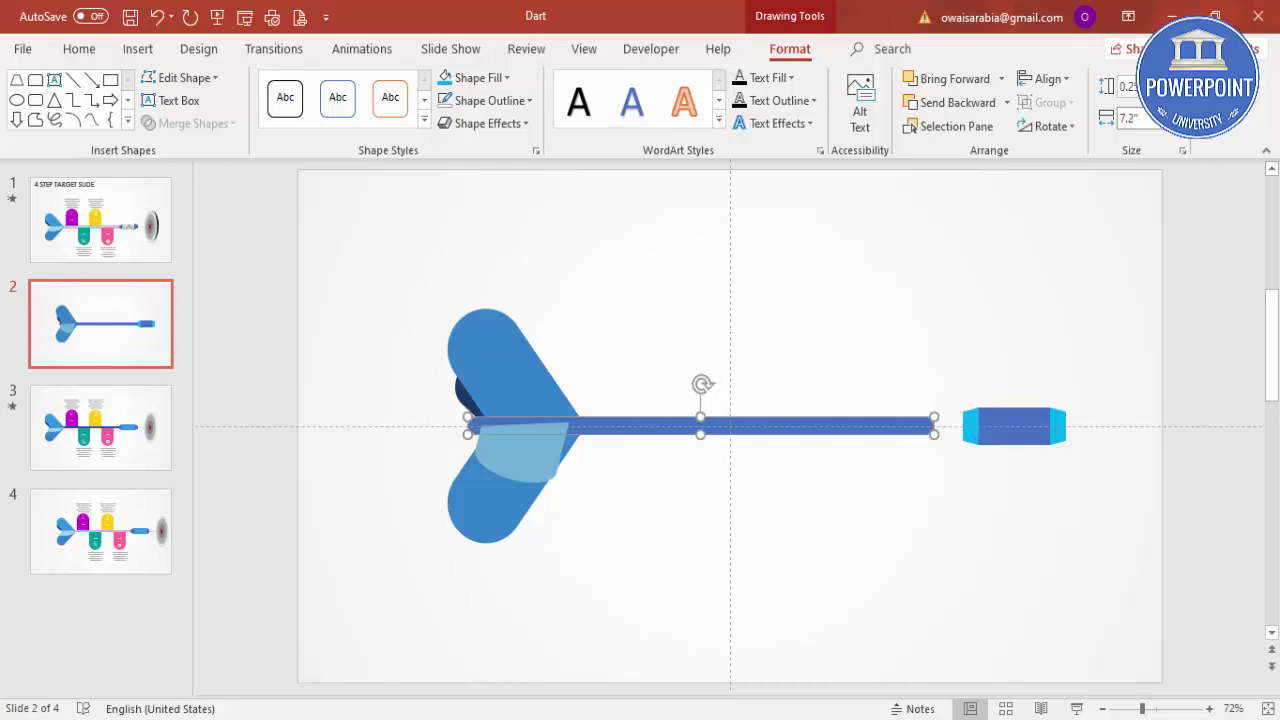
{"action": "left_click_drag", "start_coordinate": [927, 347], "coordinate": [1100, 525]}
{"action": "key", "text": "Left"}
{"action": "key", "text": "Left"}
{"action": "key", "text": "Left"}
{"action": "key", "text": "Left"}
{"action": "key", "text": "Left"}
{"action": "key", "text": "Left"}
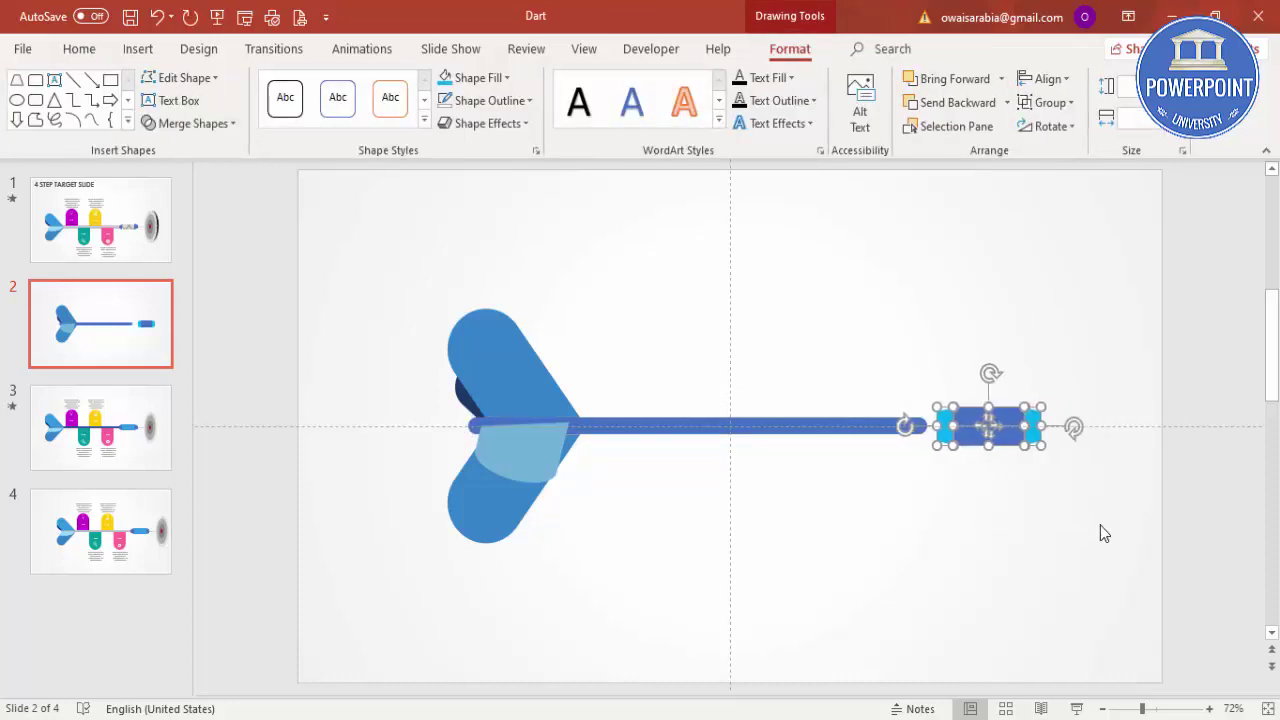
{"action": "key", "text": "ctrl+Left"}
{"action": "key", "text": "ctrl+Left"}
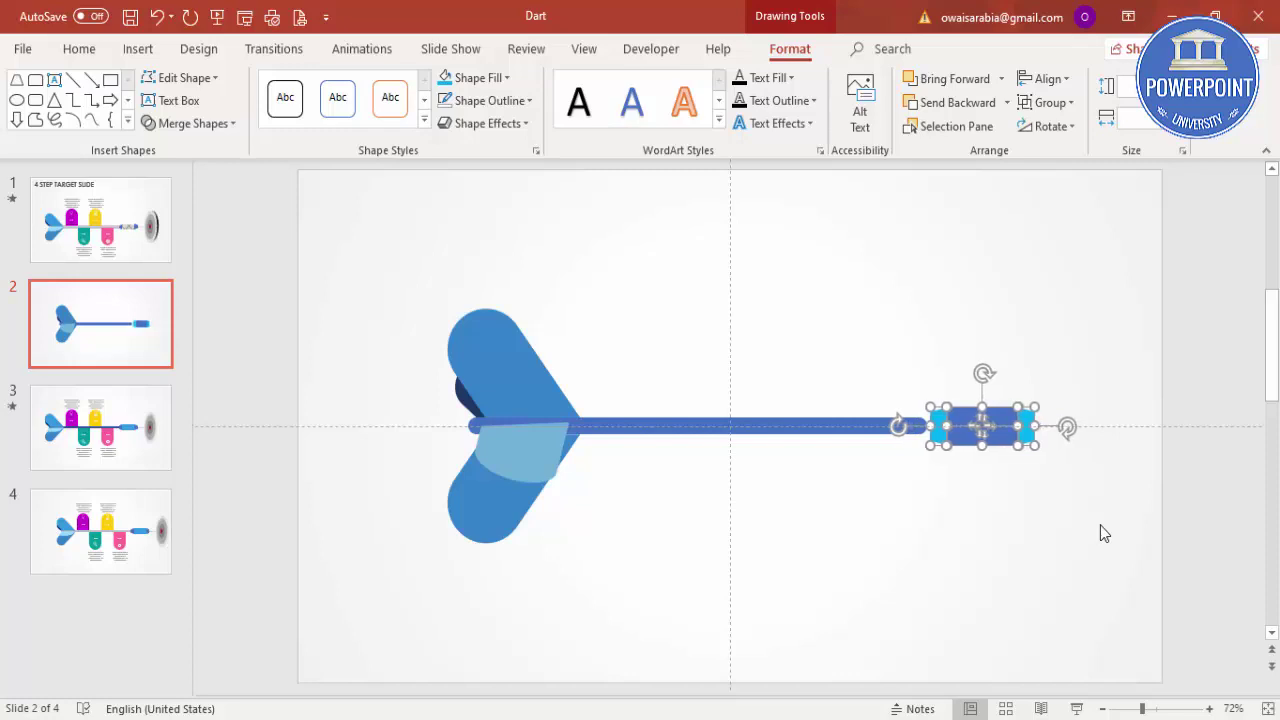
{"action": "key", "text": "Left"}
{"action": "key", "text": "Left"}
{"action": "key", "text": "Left"}
{"action": "key", "text": "Left"}
{"action": "key", "text": "Left"}
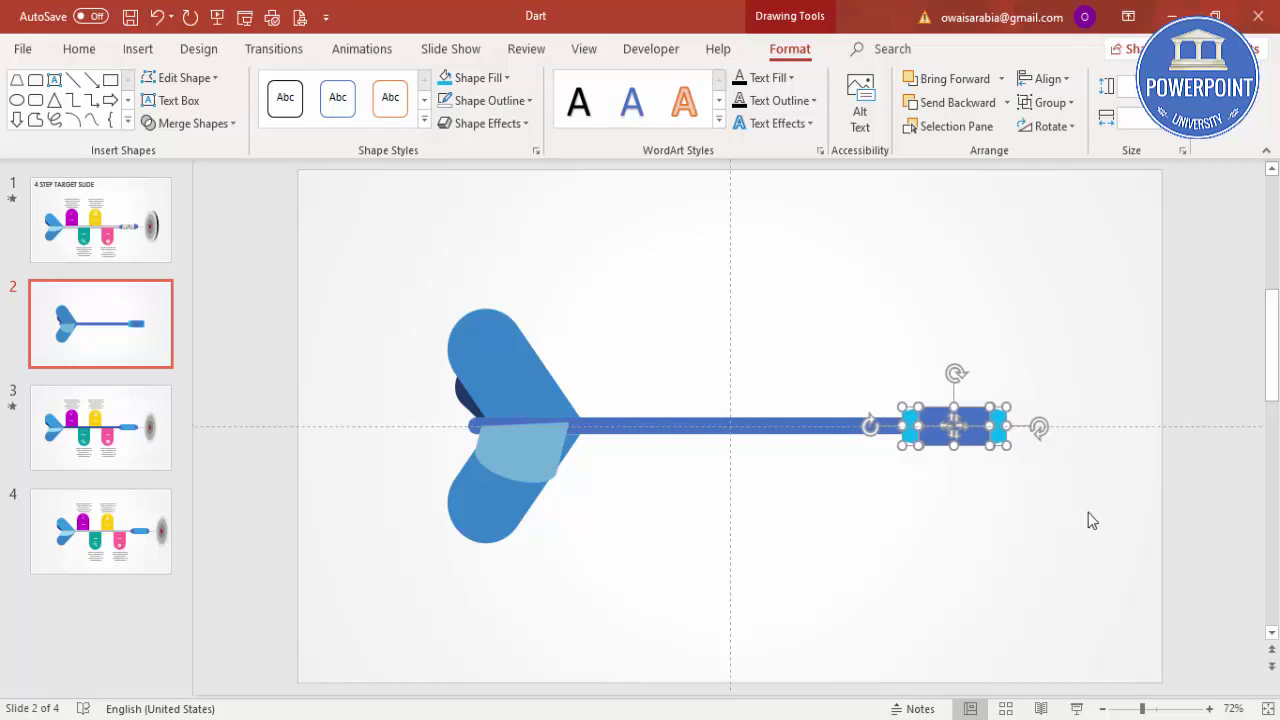
{"action": "left_click", "coordinate": [1037, 357]}
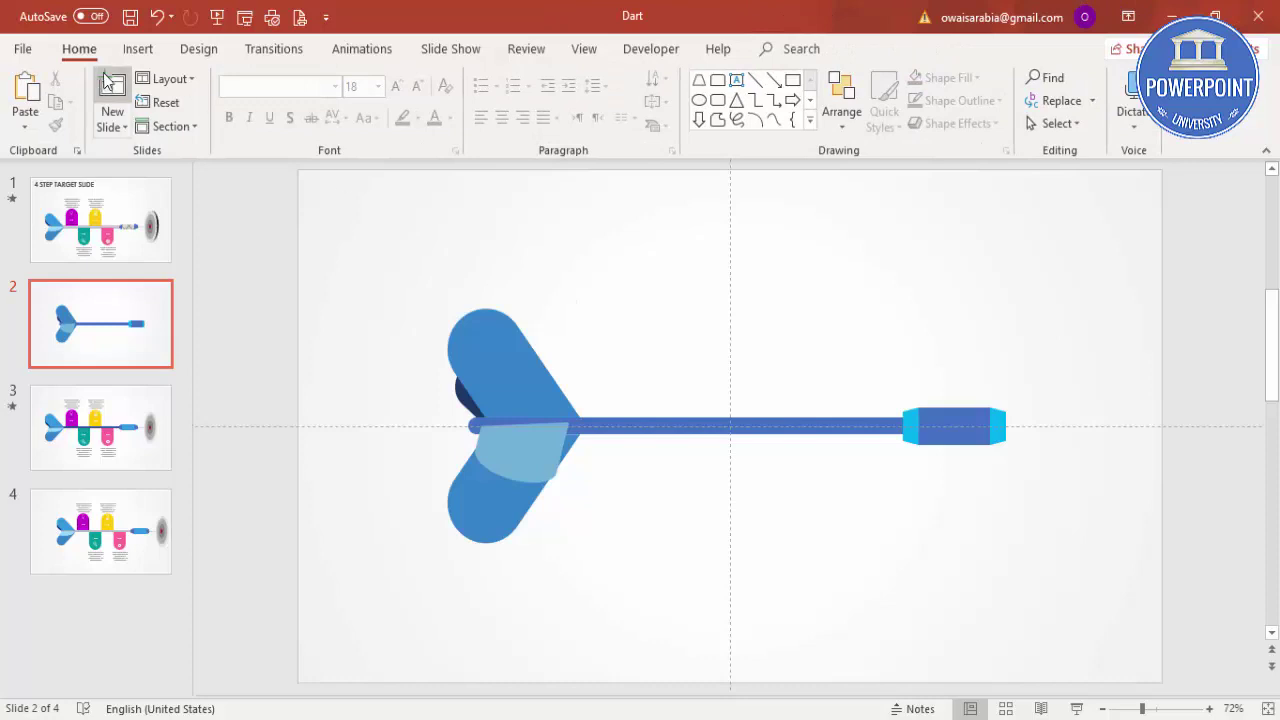
{"action": "left_click", "coordinate": [138, 50]}
Draw a narrow isosceles triangle, rotate it right 90°, set it at the tip and send it backward
{"action": "left_click", "coordinate": [308, 124]}
{"action": "left_click", "coordinate": [324, 317]}
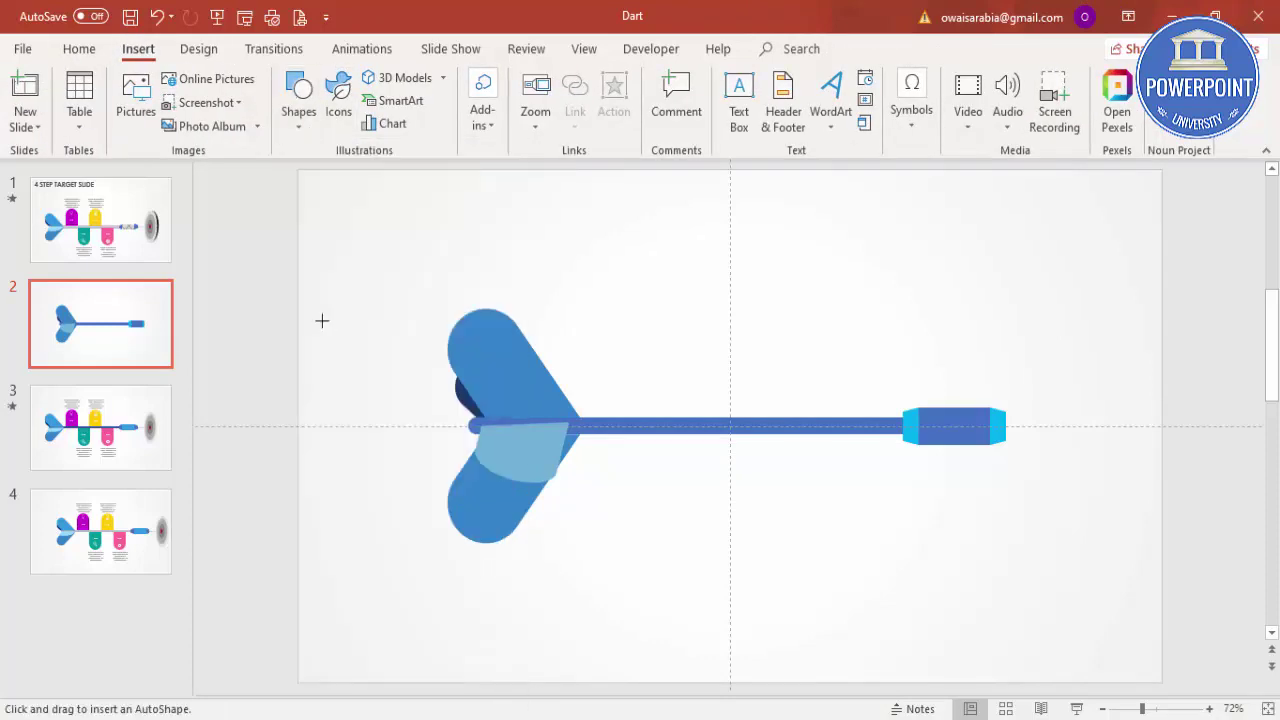
{"action": "left_click_drag", "start_coordinate": [1018, 273], "coordinate": [1013, 325]}
{"action": "left_click", "coordinate": [1046, 126]}
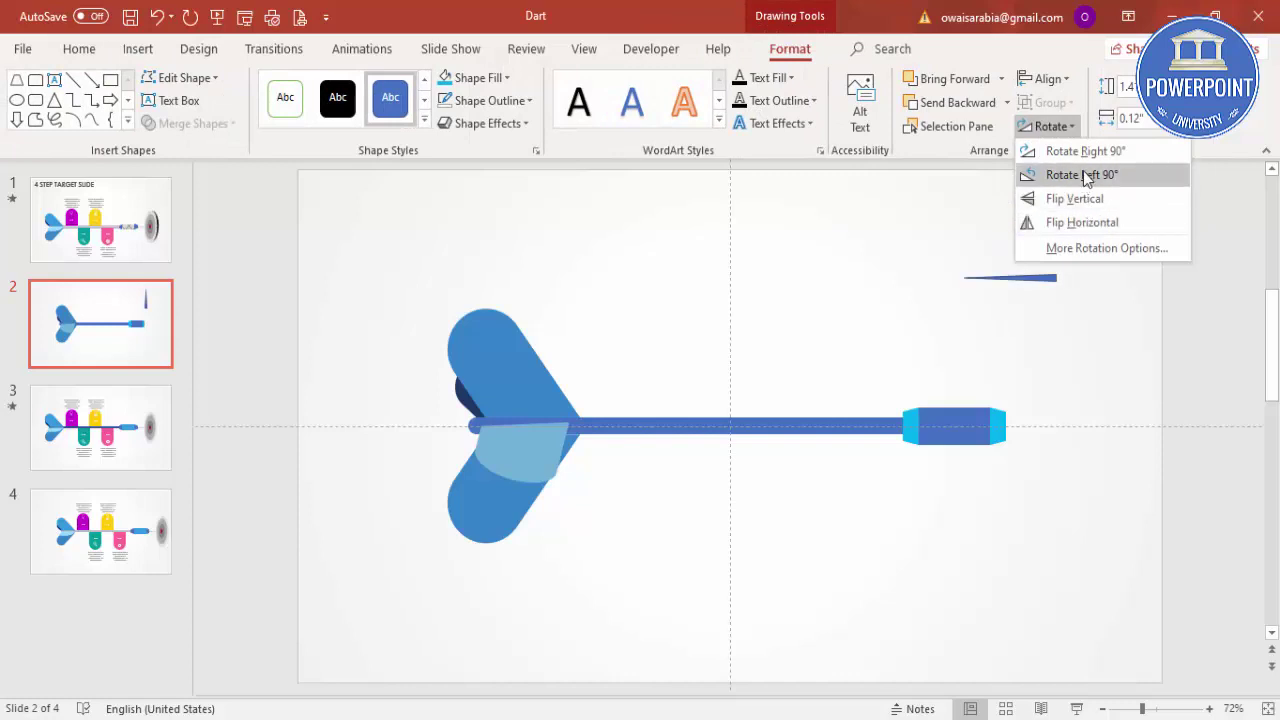
{"action": "left_click", "coordinate": [1082, 153]}
{"action": "left_click_drag", "start_coordinate": [978, 282], "coordinate": [1000, 426]}
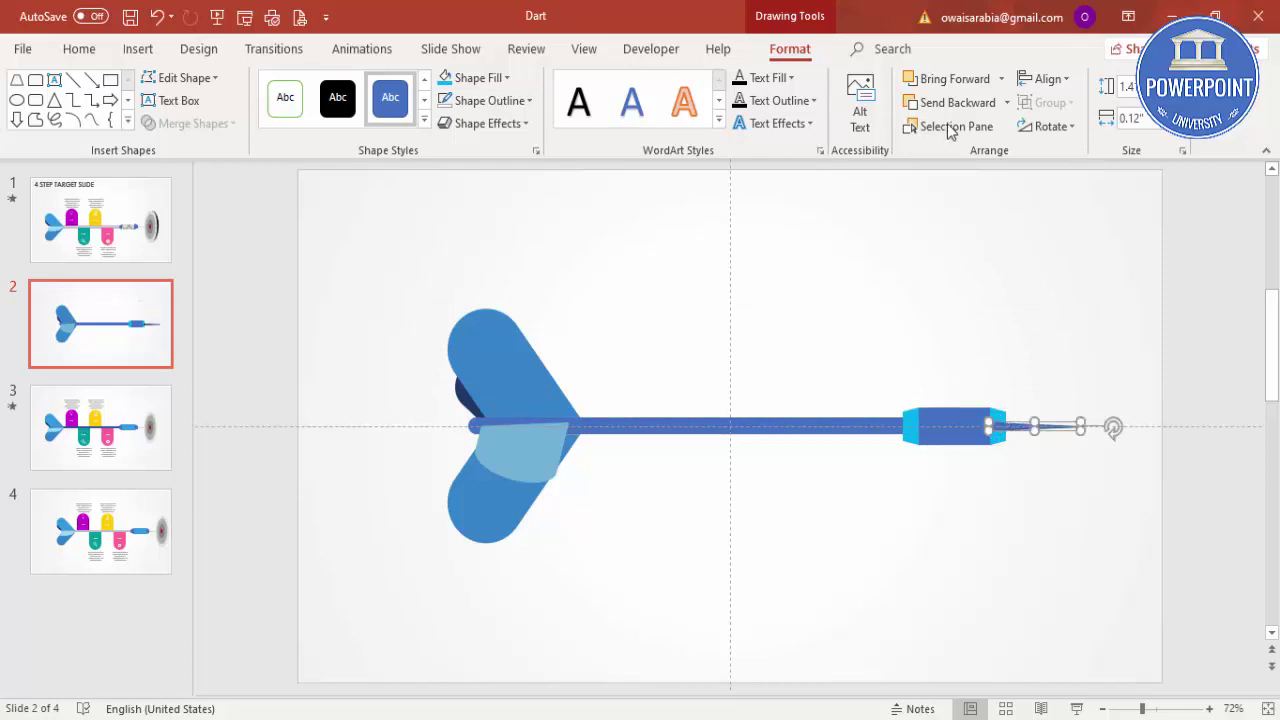
{"action": "left_click", "coordinate": [1006, 102]}
{"action": "left_click", "coordinate": [955, 126]}
{"action": "left_click", "coordinate": [988, 236]}
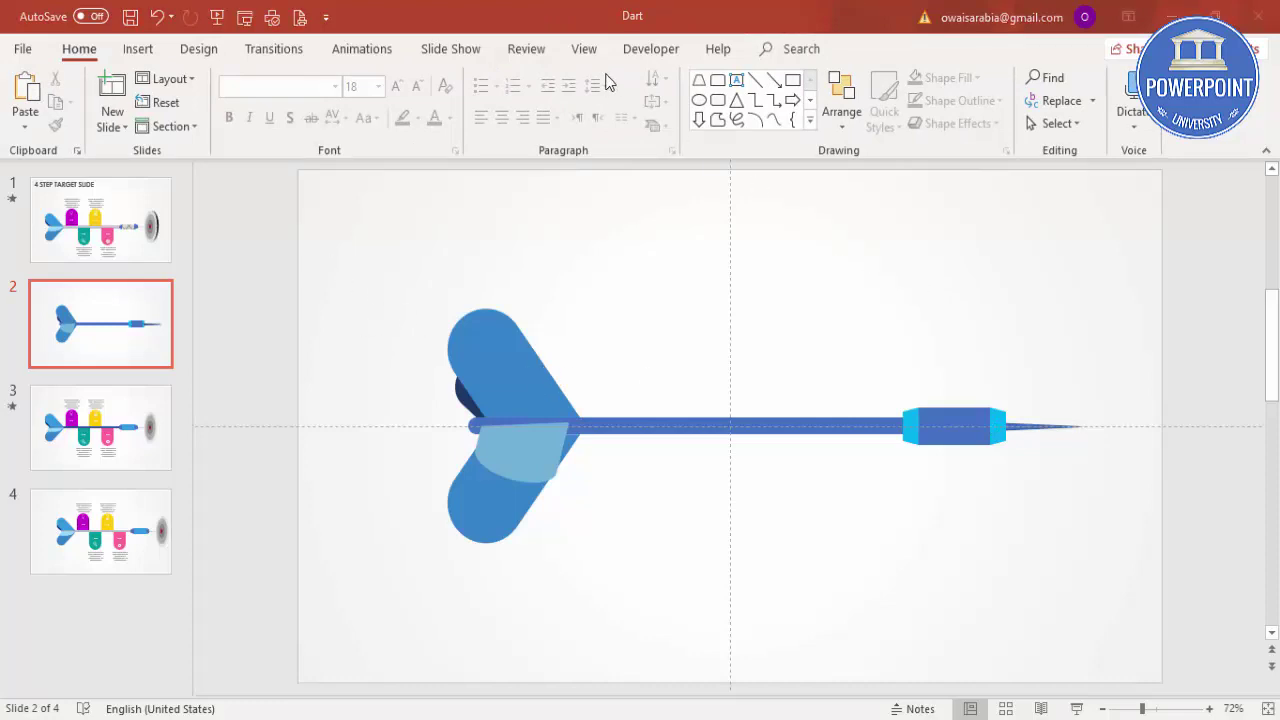
Turn off the slide guides in the View settings
{"action": "left_click", "coordinate": [584, 49]}
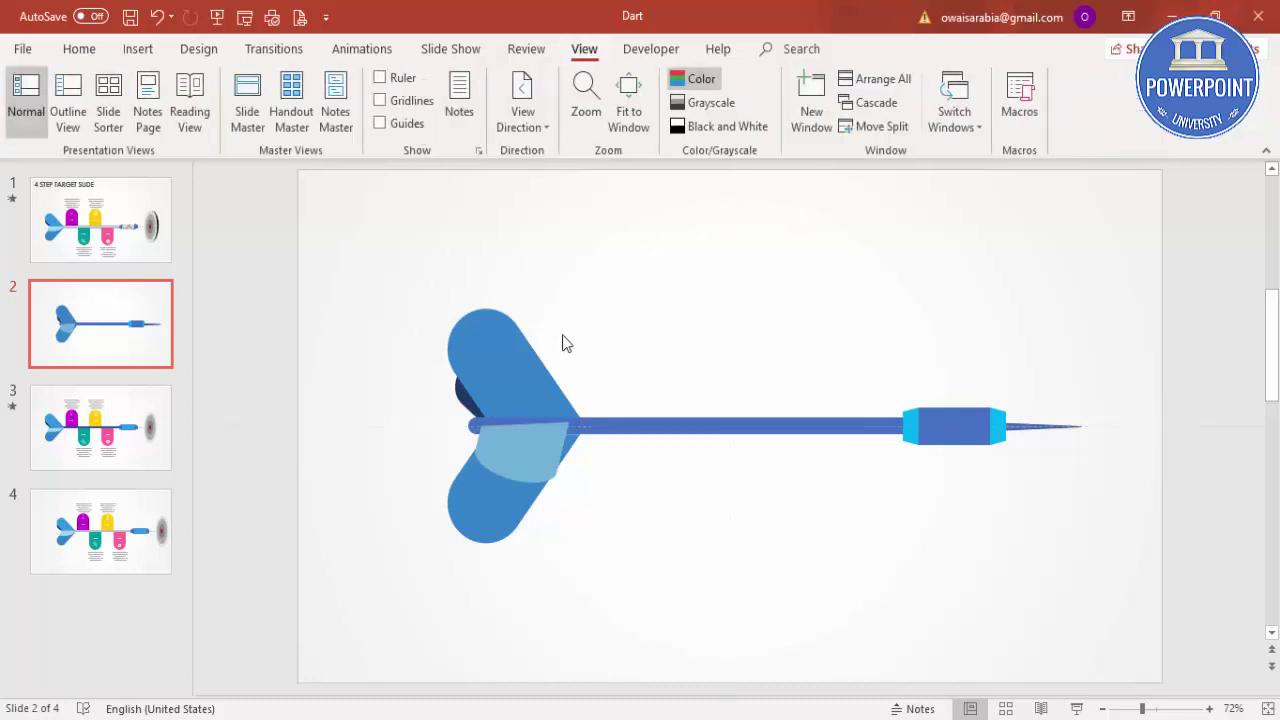
{"action": "mouse_move", "coordinate": [342, 232]}
{"action": "left_mouse_down"}
{"action": "mouse_move", "coordinate": [609, 517]}
{"action": "mouse_move", "coordinate": [1262, 620]}
{"action": "left_mouse_up"}
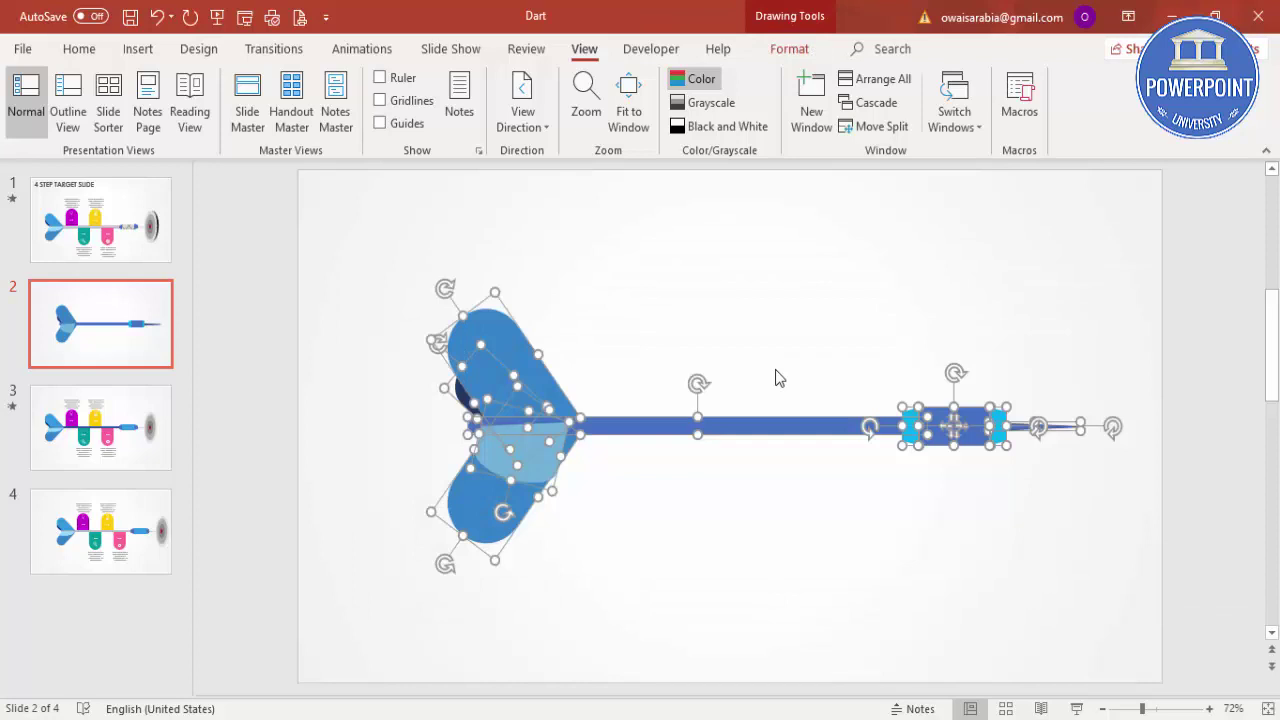
{"action": "left_click", "coordinate": [665, 298]}
Select all the dart's parts and nudge them two steps left together
{"action": "mouse_move", "coordinate": [338, 257]}
{"action": "left_mouse_down"}
{"action": "mouse_move", "coordinate": [691, 523]}
{"action": "mouse_move", "coordinate": [1149, 609]}
{"action": "left_mouse_up"}
{"action": "key", "text": "Left"}
{"action": "key", "text": "Left"}
{"action": "key", "text": "Left"}
{"action": "key", "text": "Left"}
{"action": "key", "text": "Left"}
{"action": "key", "text": "Left"}
{"action": "key", "text": "Left"}
{"action": "key", "text": "Left"}
{"action": "key", "text": "Left"}
{"action": "key", "text": "Left"}
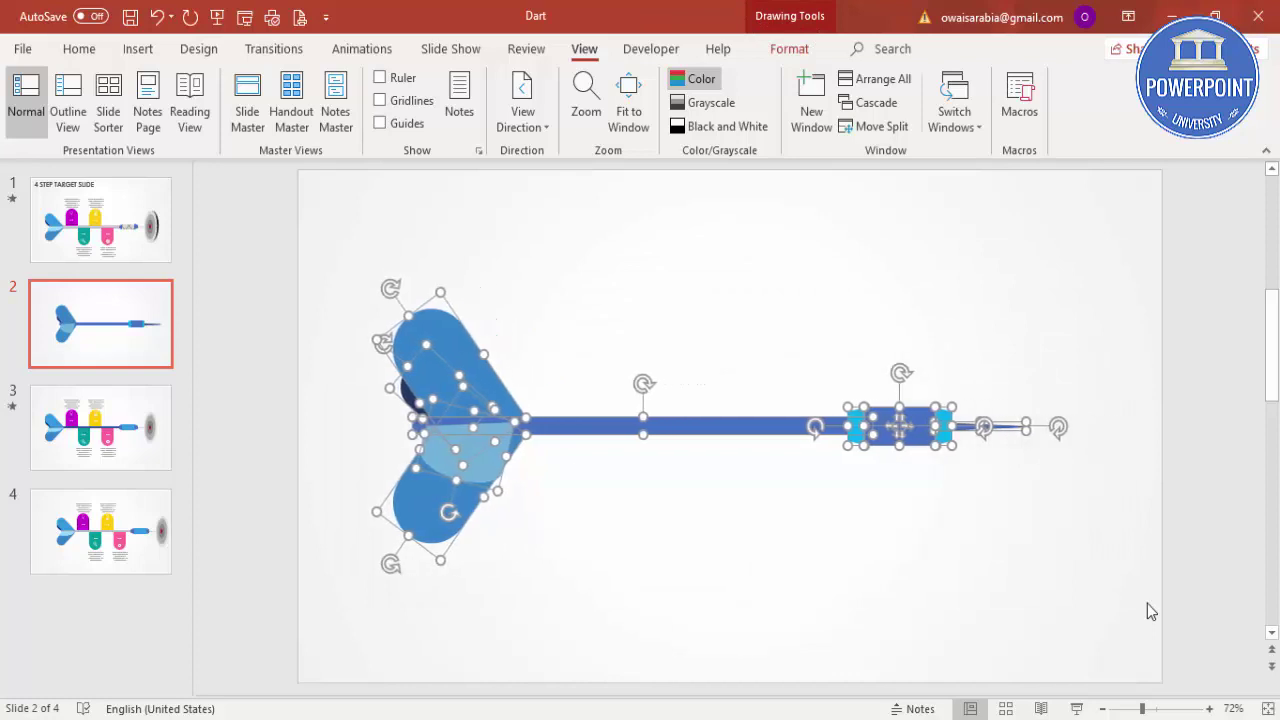
{"action": "key", "text": "Left"}
{"action": "key", "text": "Left"}
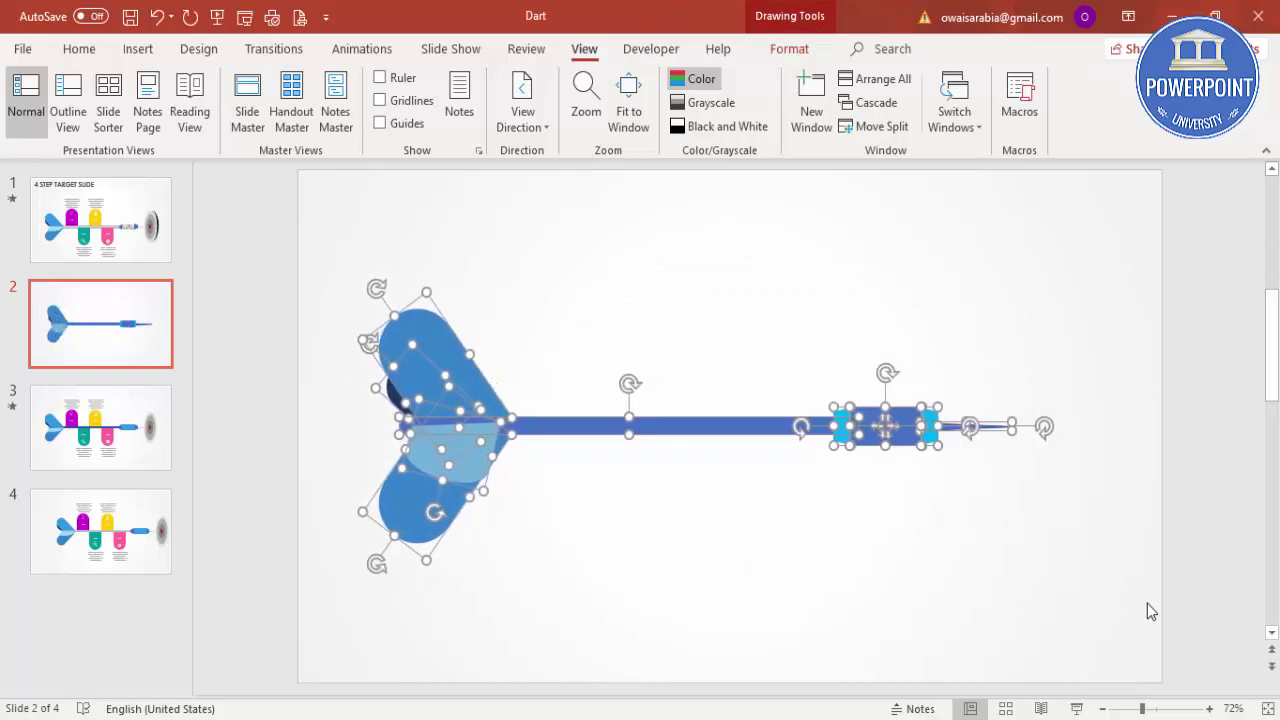
{"action": "left_click", "coordinate": [1144, 603]}
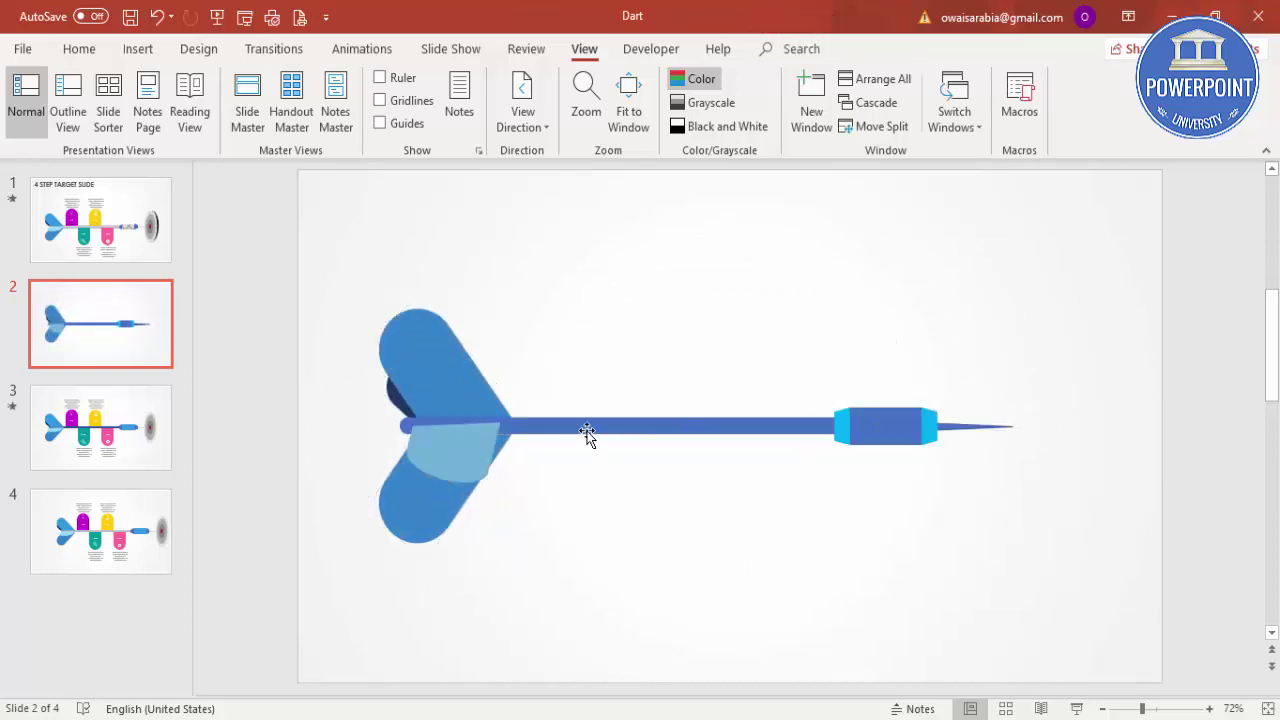
{"action": "left_click", "coordinate": [138, 48]}
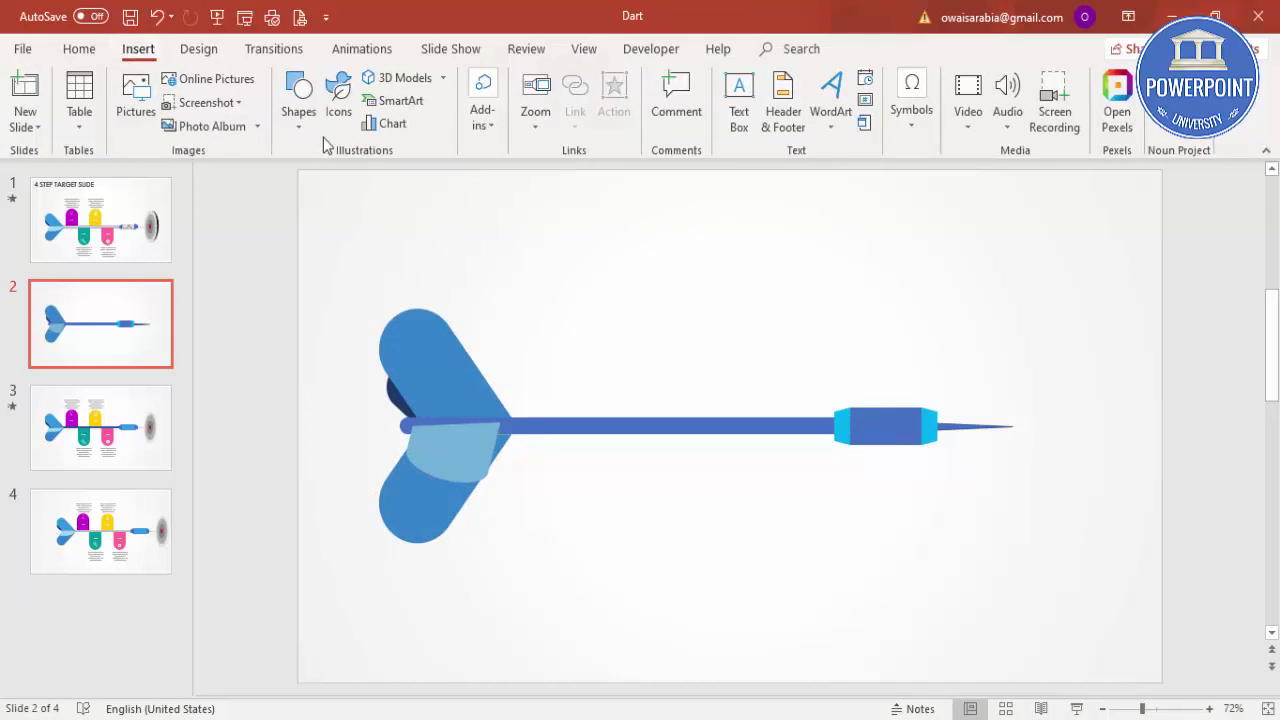
Draw a Round Same Side Corner Rectangle tab with a fully rounded top on the shaft beside the fins
{"action": "left_click", "coordinate": [325, 137]}
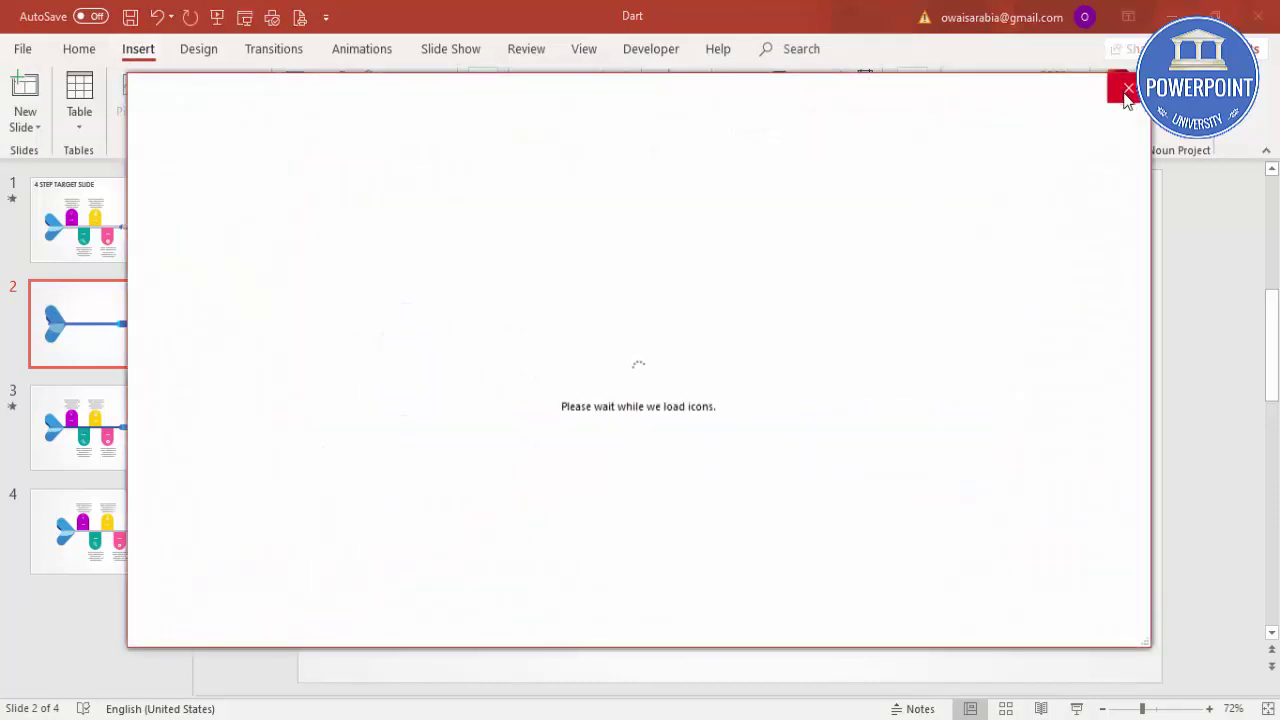
{"action": "left_click", "coordinate": [1120, 85]}
{"action": "left_click", "coordinate": [296, 110]}
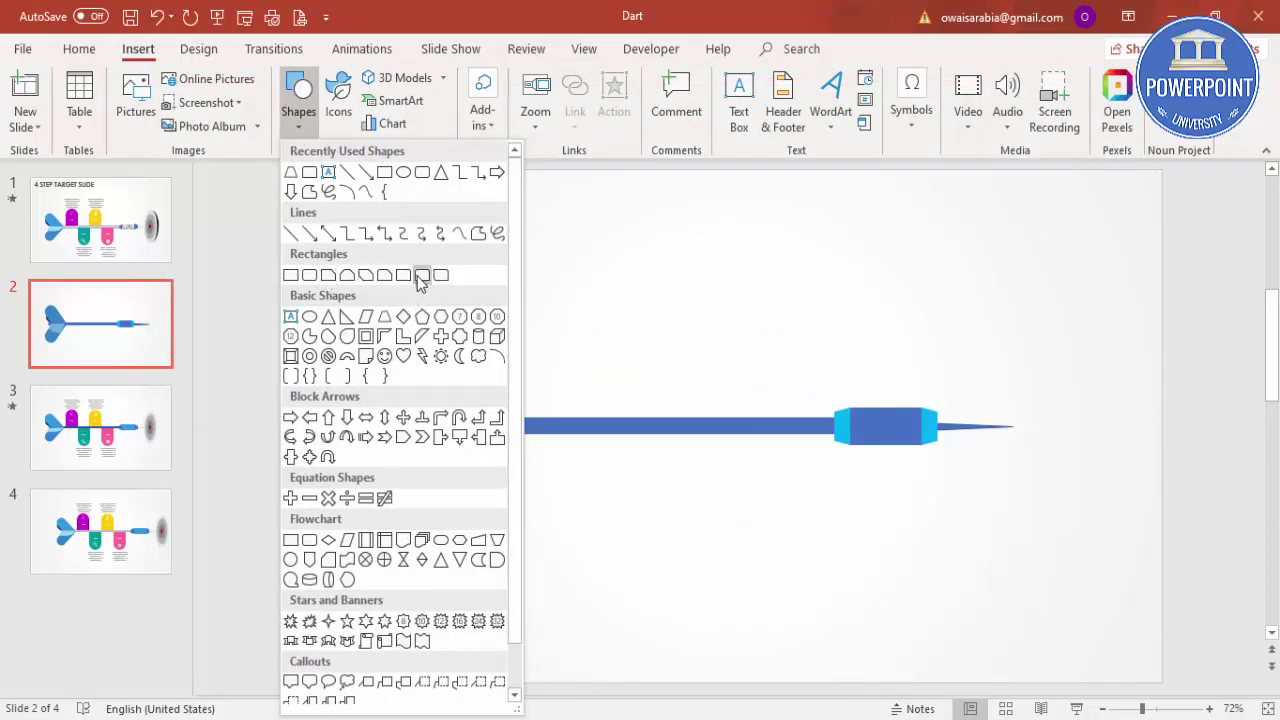
{"action": "left_click", "coordinate": [421, 276]}
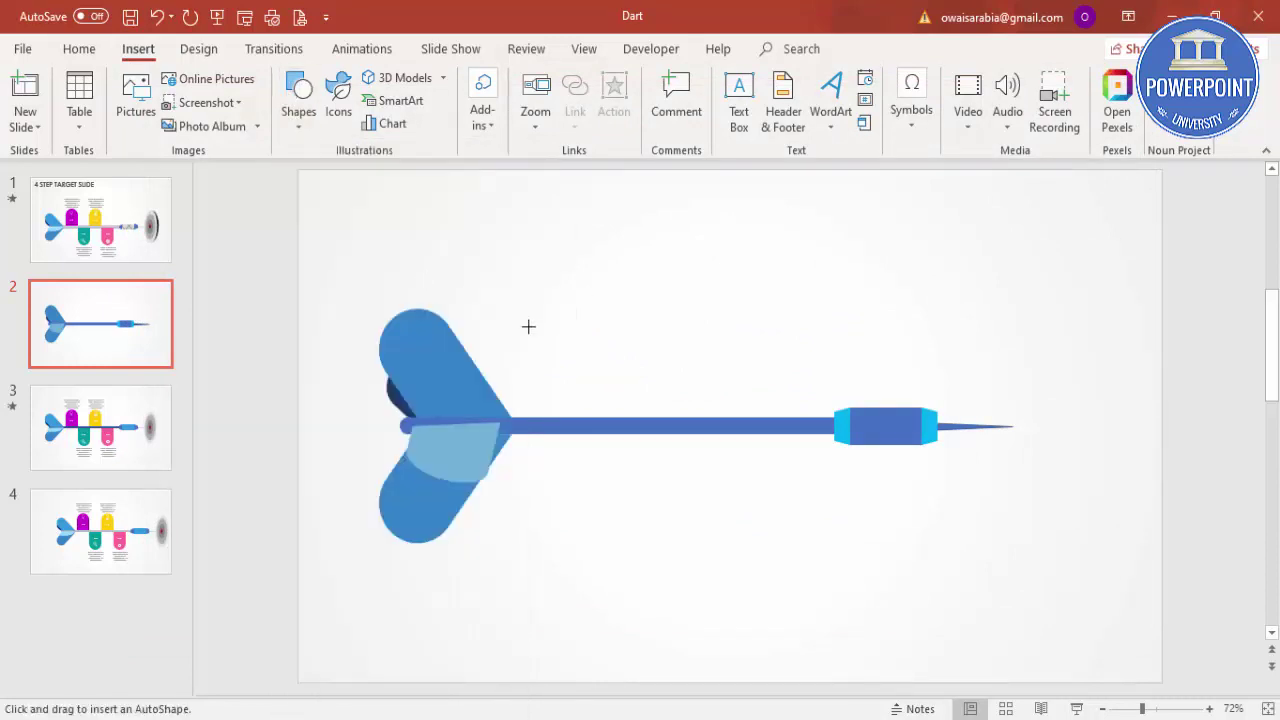
{"action": "mouse_move", "coordinate": [562, 347]}
{"action": "left_mouse_down"}
{"action": "mouse_move", "coordinate": [600, 423]}
{"action": "mouse_move", "coordinate": [626, 430]}
{"action": "left_mouse_up"}
{"action": "left_click_drag", "start_coordinate": [617, 301], "coordinate": [592, 302]}
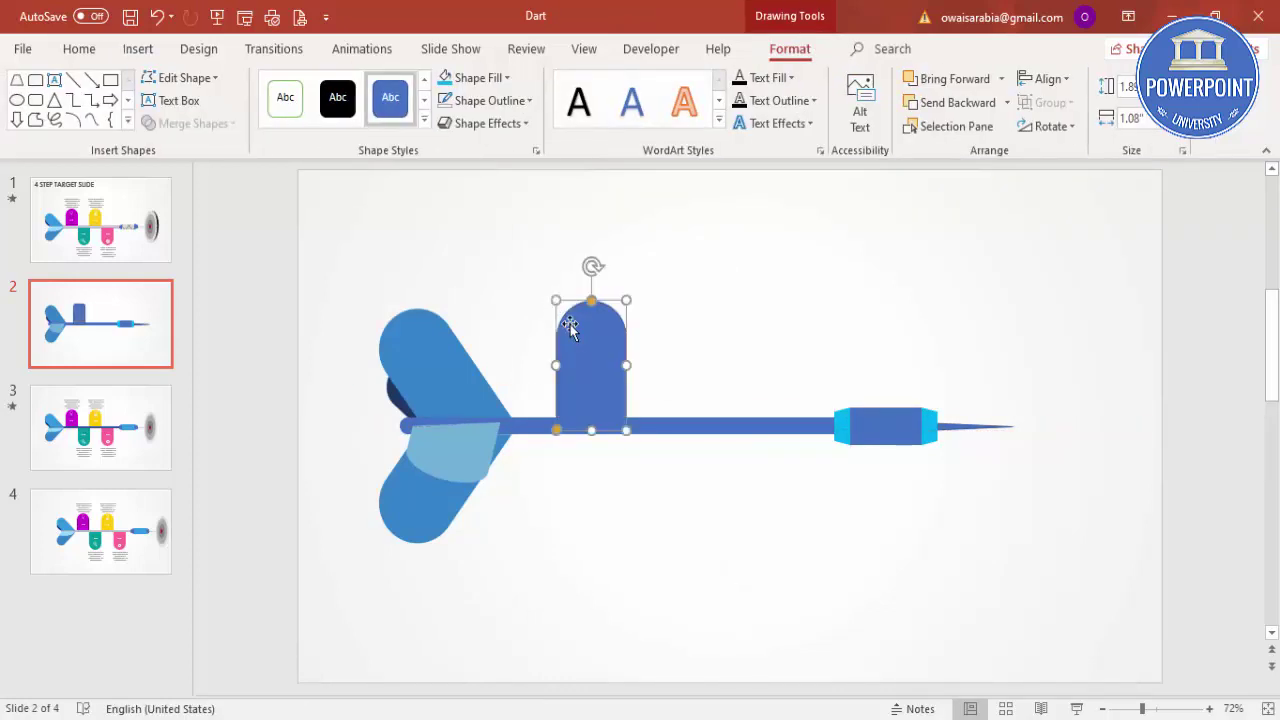
{"action": "left_click_drag", "start_coordinate": [582, 345], "coordinate": [559, 338]}
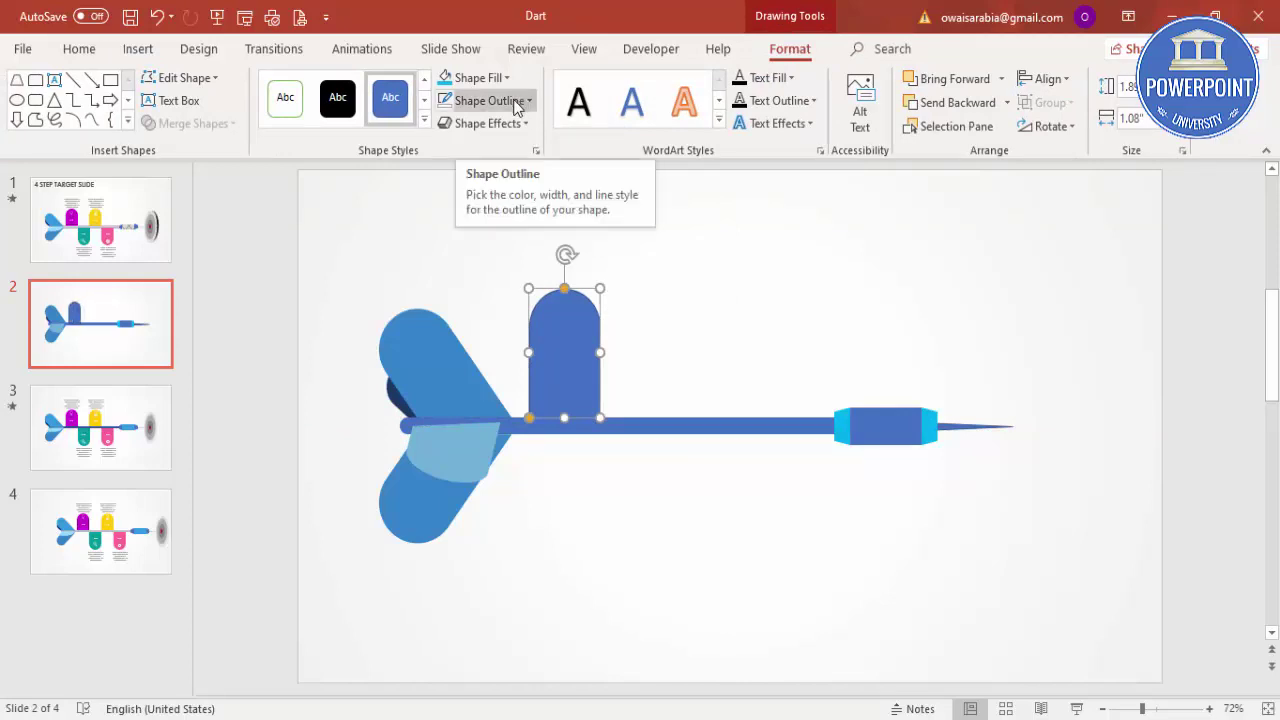
Remove the tab's outline and fill it yellow
{"action": "left_click", "coordinate": [517, 103]}
{"action": "left_click", "coordinate": [516, 316]}
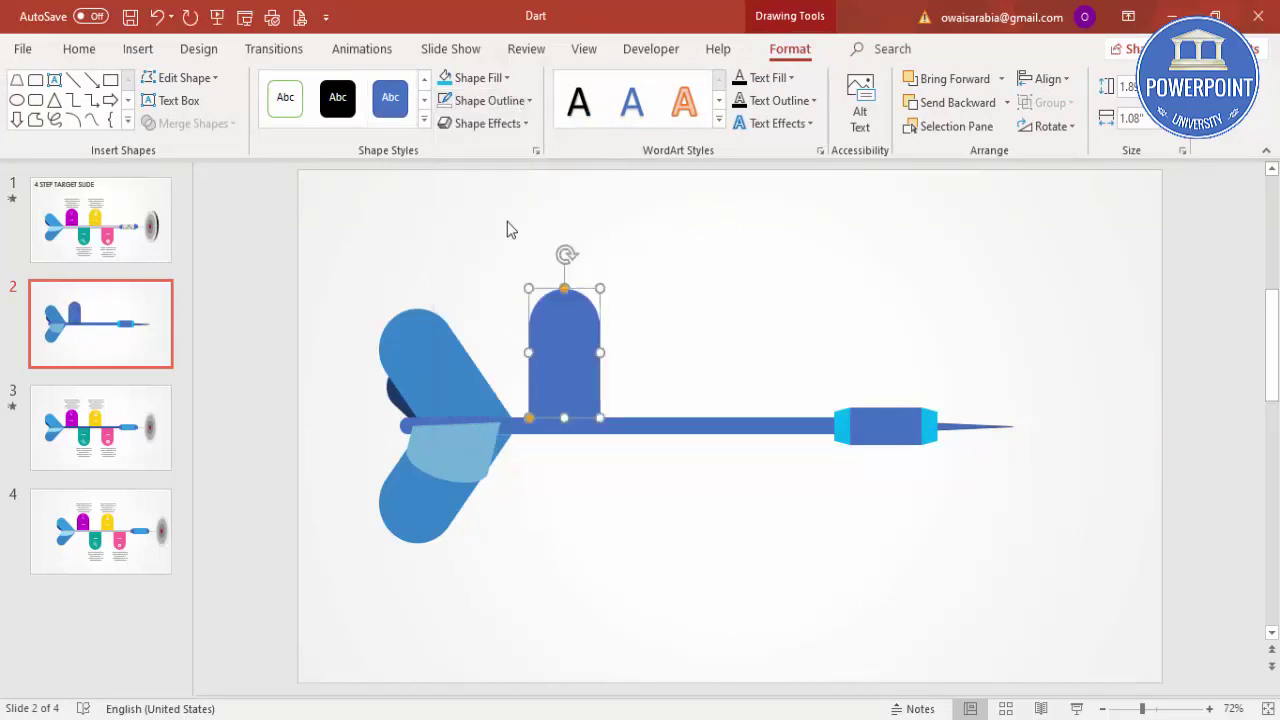
{"action": "left_click", "coordinate": [494, 84]}
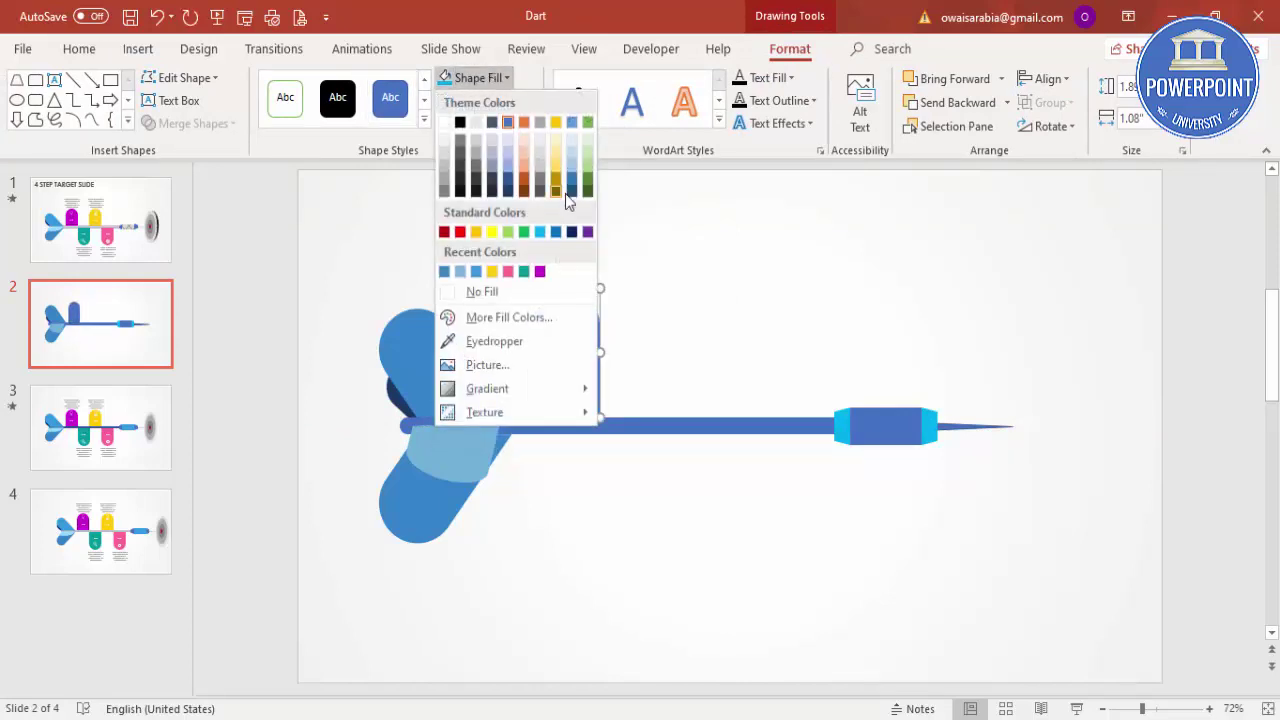
{"action": "left_click", "coordinate": [496, 272]}
{"action": "left_click", "coordinate": [638, 320]}
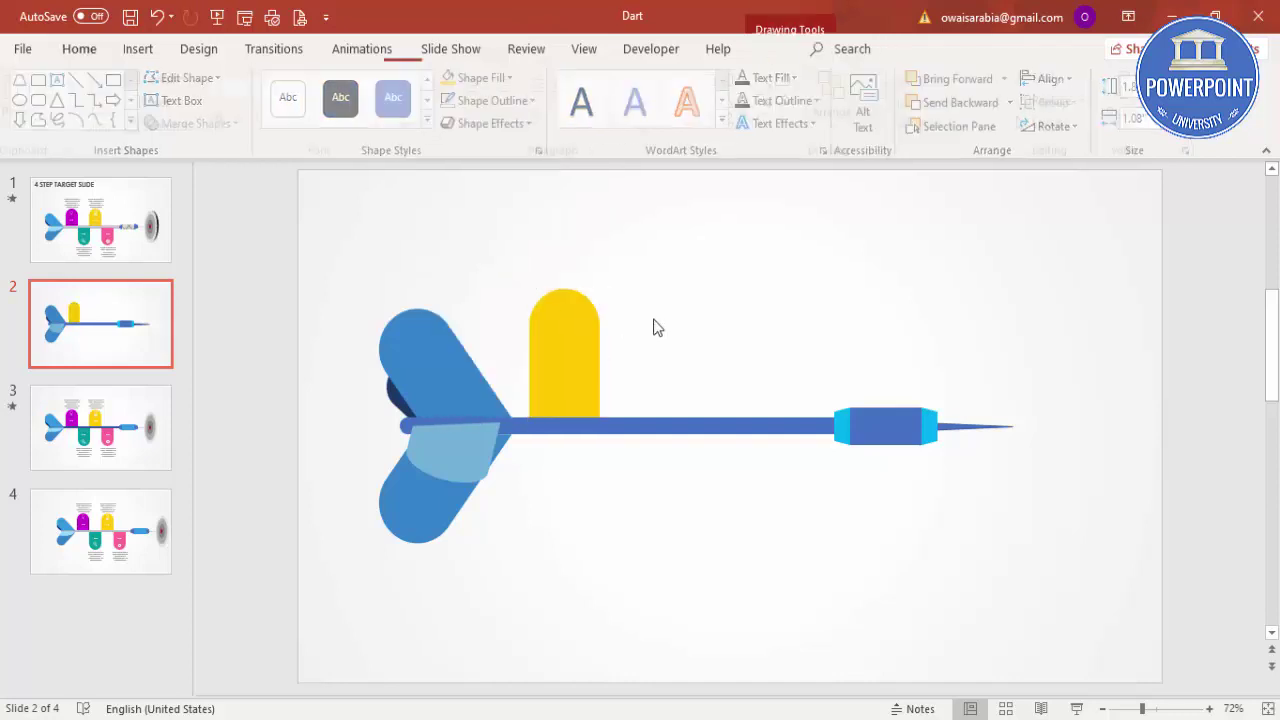
Copy the yellow tab below the shaft and flip the copy vertically
{"action": "left_click", "coordinate": [568, 320]}
{"action": "left_click_drag", "start_coordinate": [573, 330], "coordinate": [635, 475]}
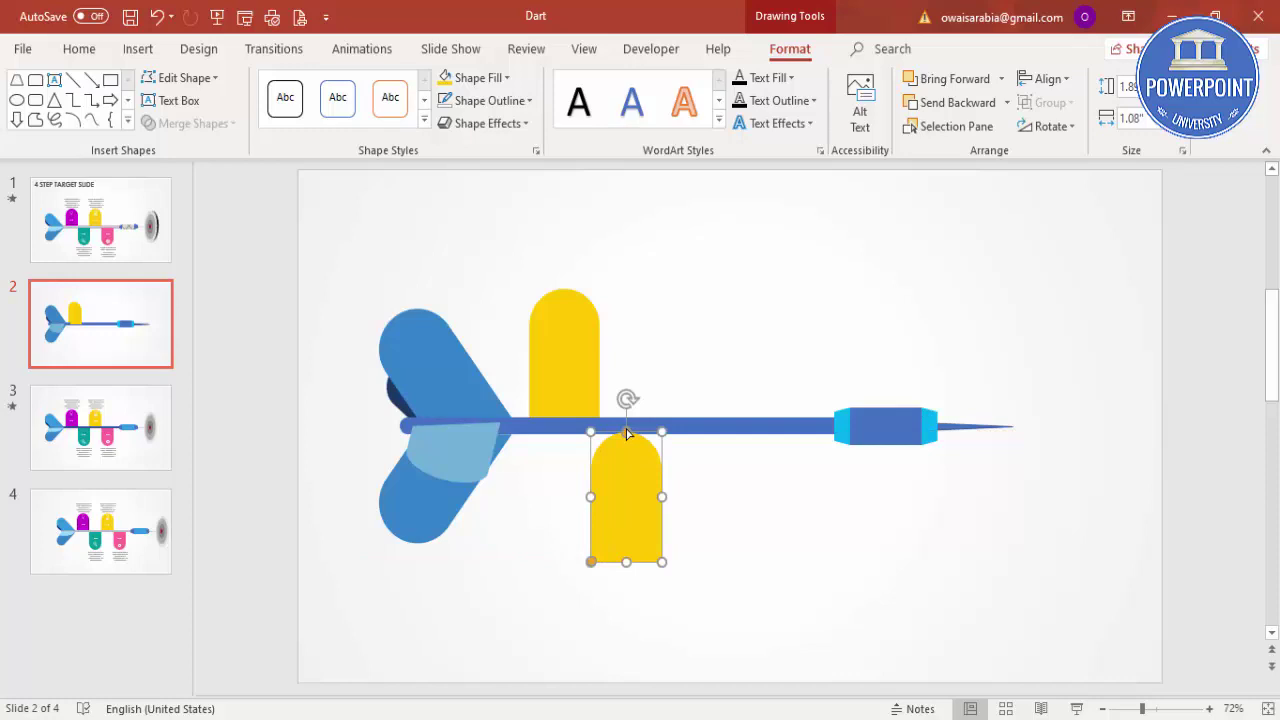
{"action": "left_click", "coordinate": [1024, 135]}
{"action": "left_click", "coordinate": [1045, 200]}
{"action": "left_click_drag", "start_coordinate": [602, 496], "coordinate": [607, 495]}
Duplicate the upper and lower tabs further right along the shaft, before the grip
{"action": "left_click", "coordinate": [588, 366]}
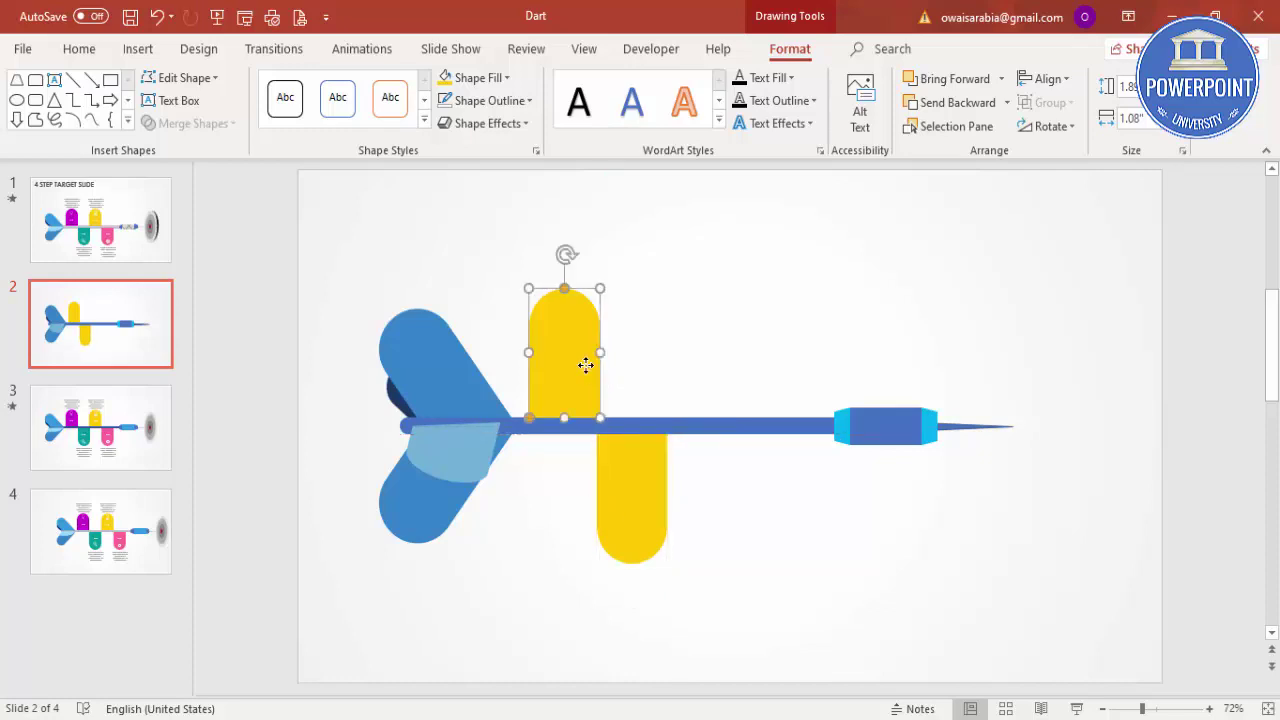
{"action": "left_click_drag", "start_coordinate": [586, 366], "coordinate": [714, 355]}
{"action": "left_click", "coordinate": [652, 483]}
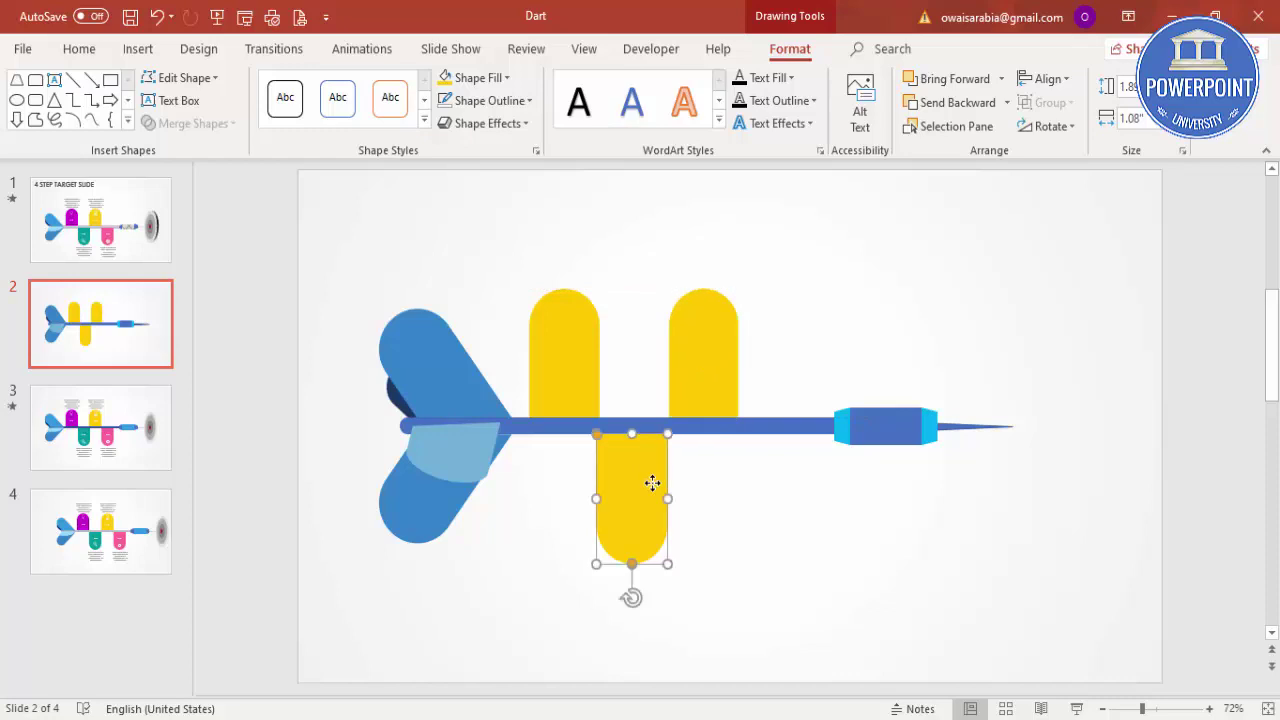
{"action": "left_click_drag", "start_coordinate": [654, 488], "coordinate": [786, 476]}
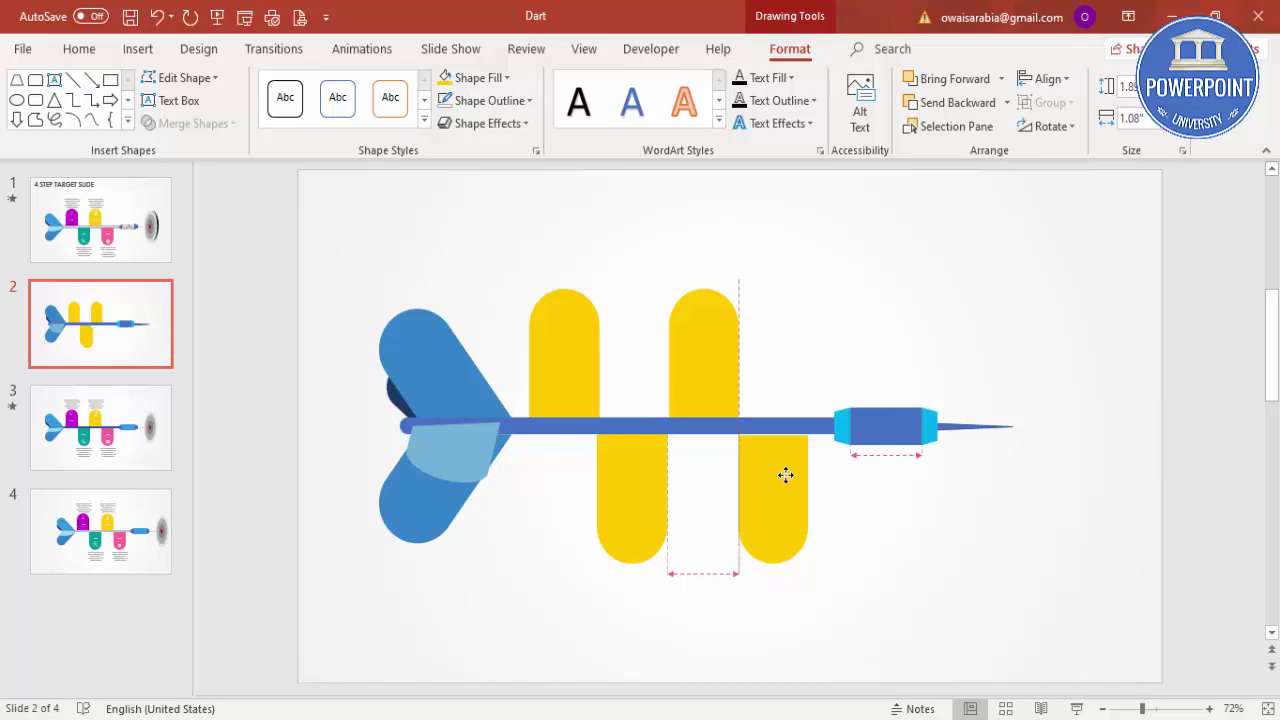
{"action": "left_click_drag", "start_coordinate": [786, 474], "coordinate": [786, 471]}
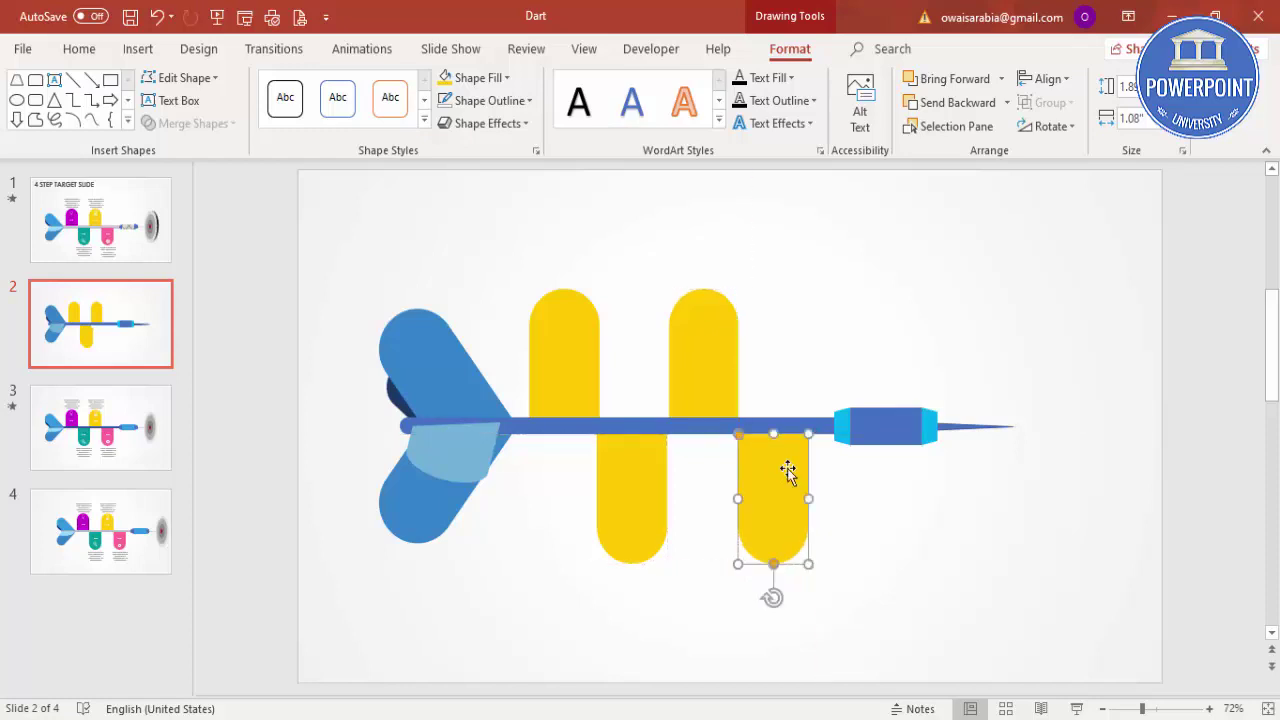
Fill the upper-right tab magenta
{"action": "left_click", "coordinate": [760, 342]}
{"action": "left_click", "coordinate": [703, 342]}
{"action": "left_click", "coordinate": [790, 48]}
{"action": "left_click", "coordinate": [480, 78]}
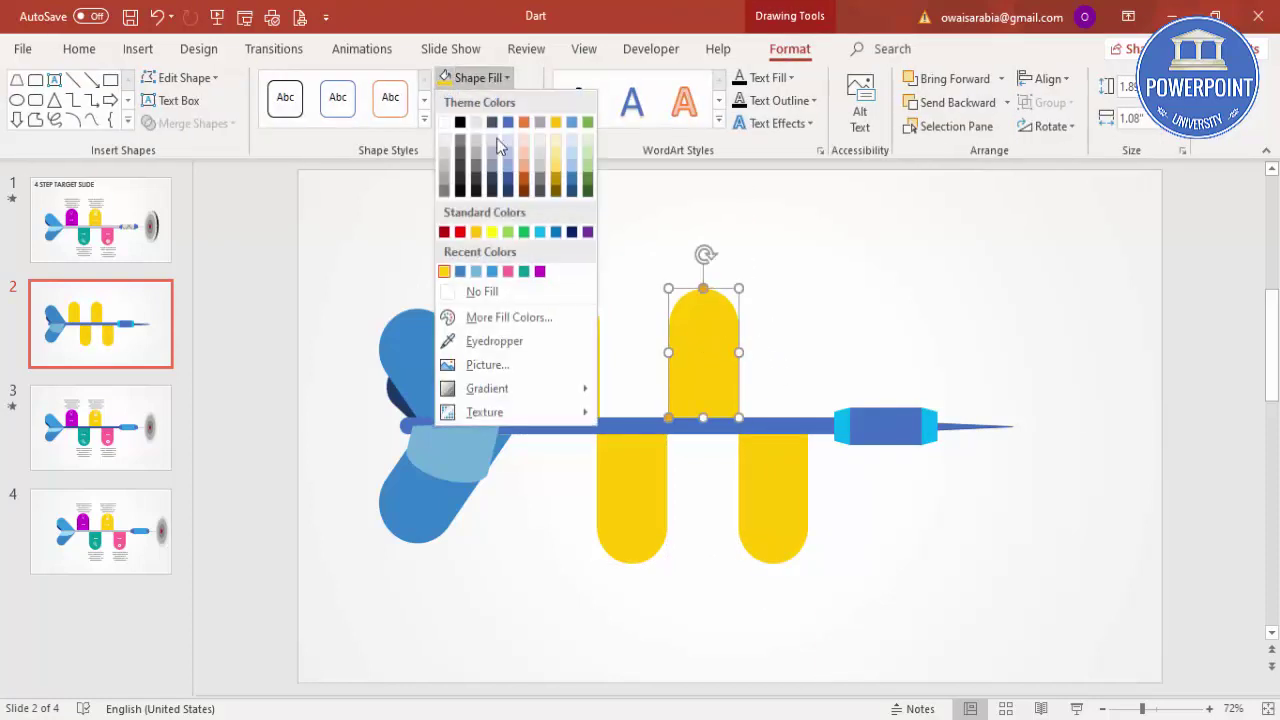
{"action": "left_click", "coordinate": [537, 272]}
Fill the lower-left tab teal and the lower-right tab blue
{"action": "left_click", "coordinate": [601, 458]}
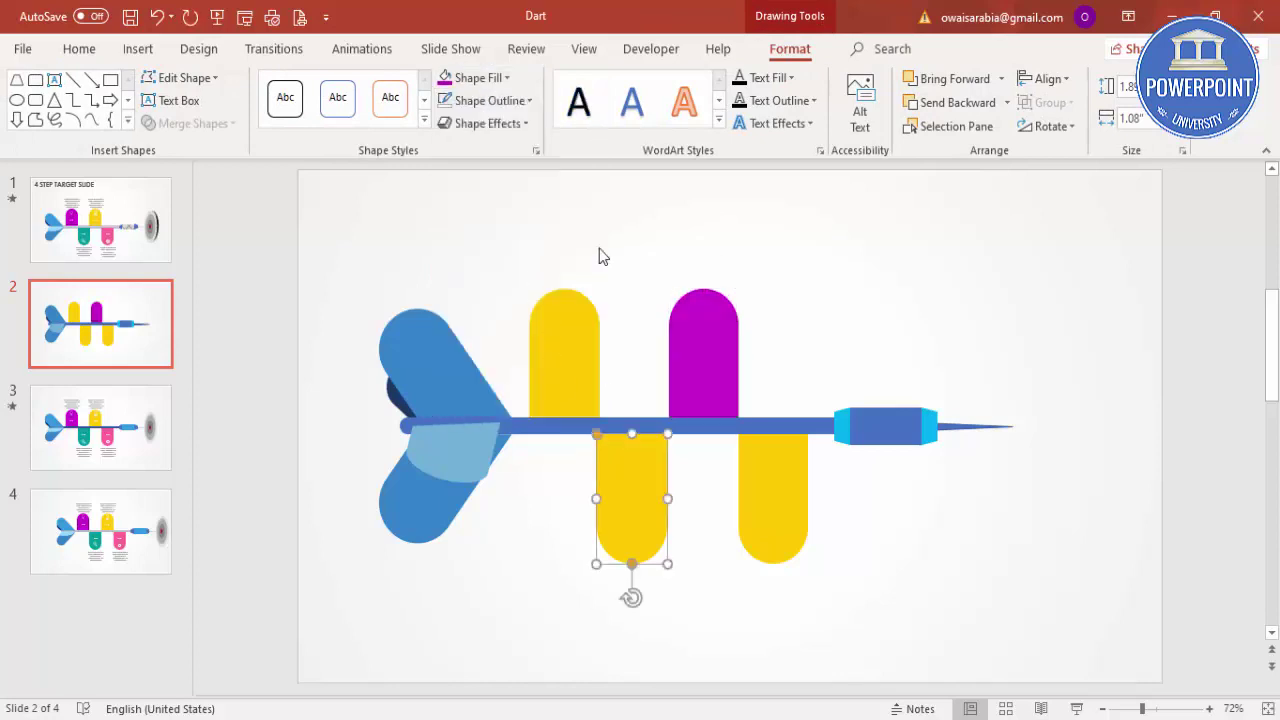
{"action": "left_click", "coordinate": [506, 80]}
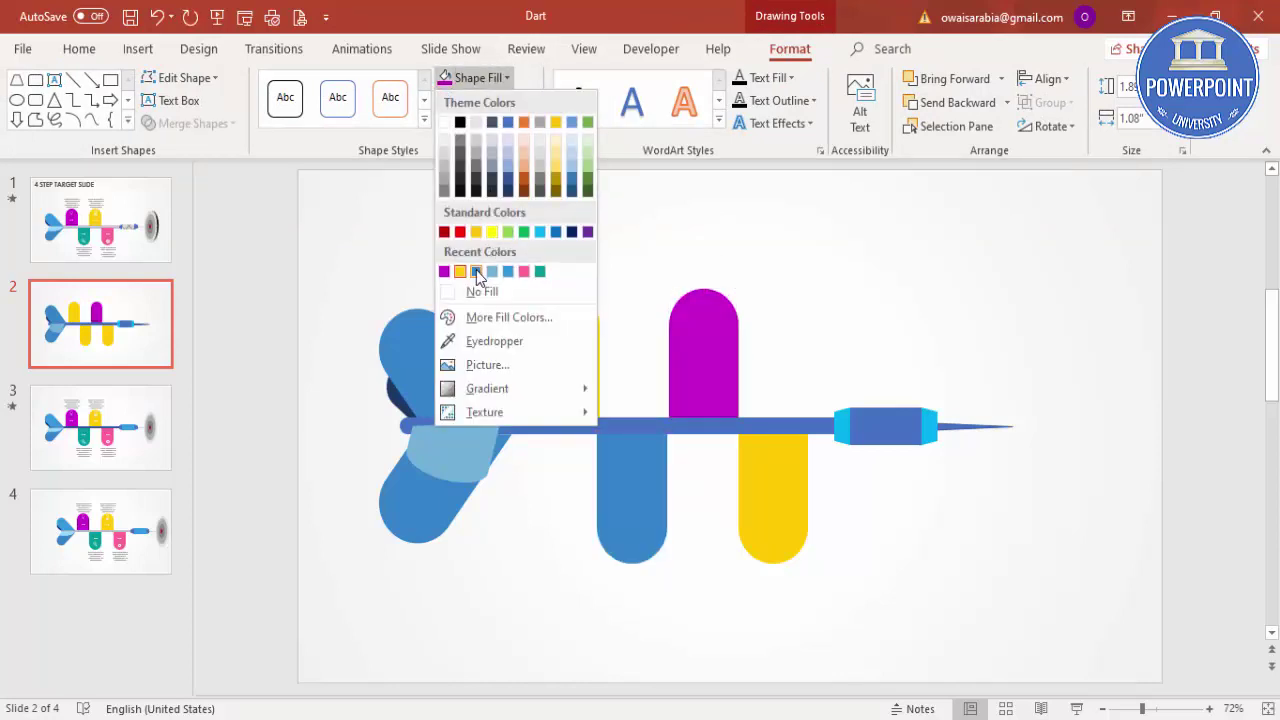
{"action": "left_click", "coordinate": [540, 271]}
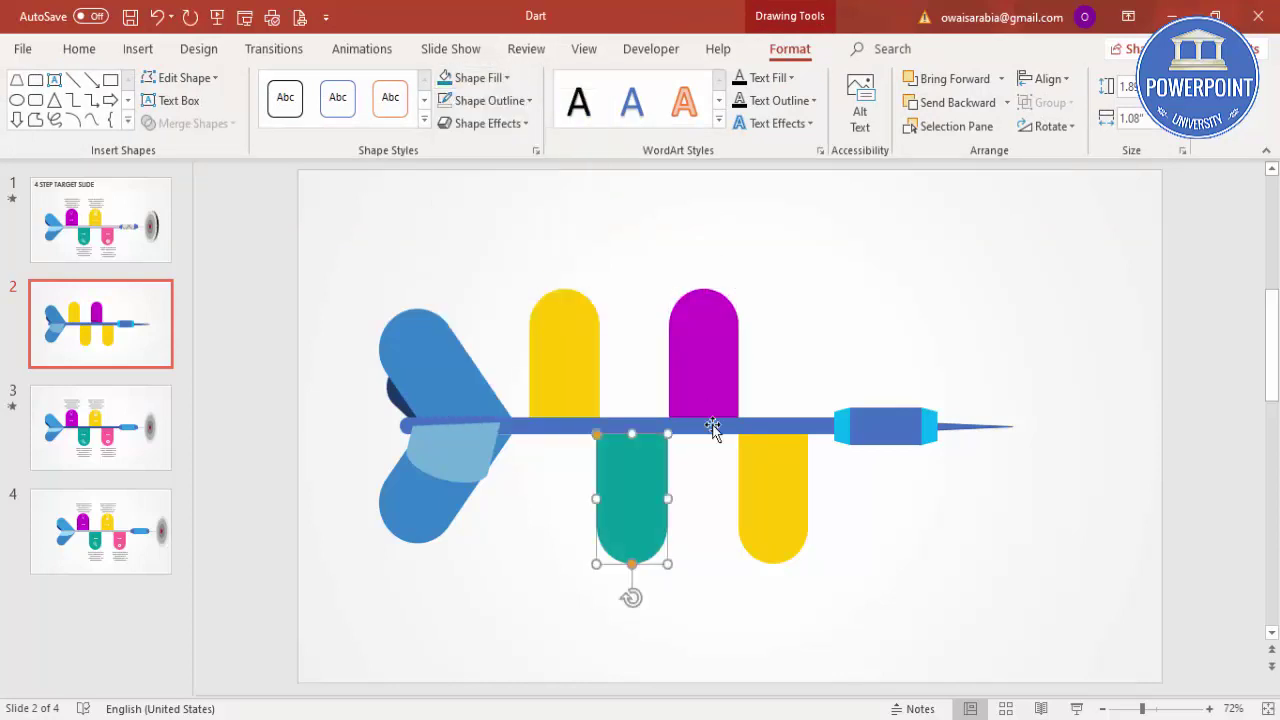
{"action": "left_click", "coordinate": [760, 485]}
{"action": "left_click", "coordinate": [499, 82]}
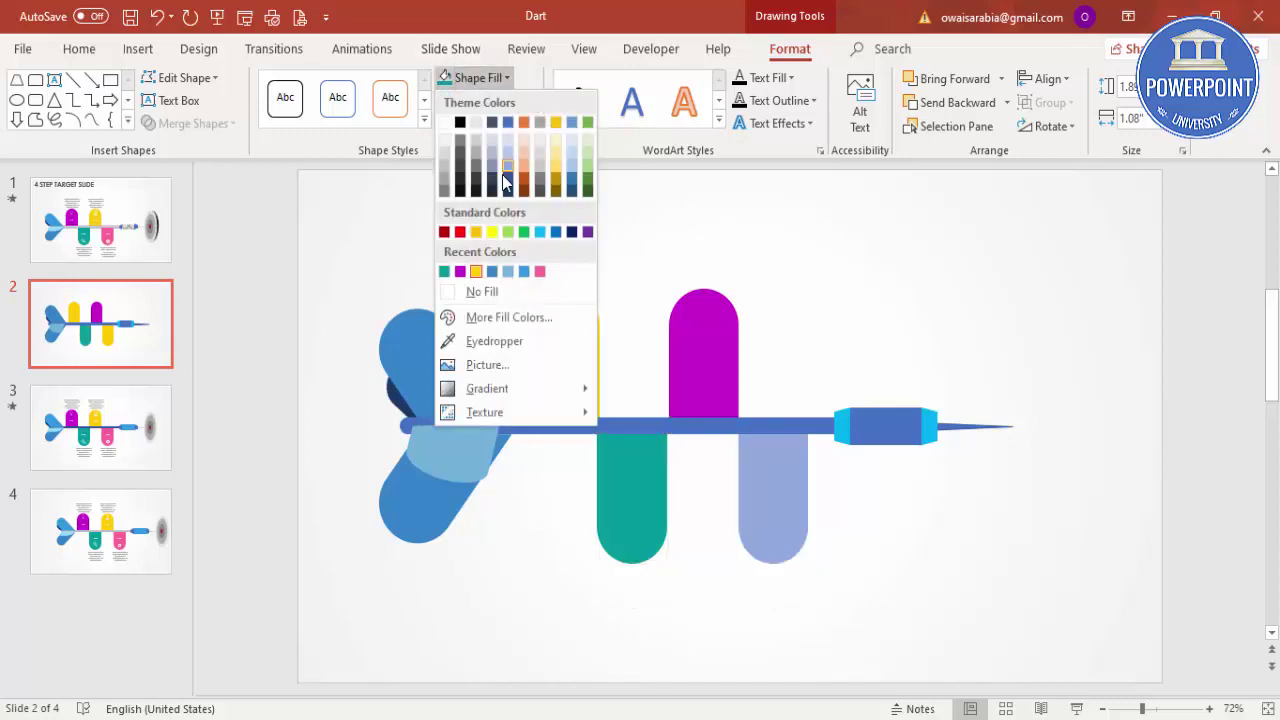
{"action": "left_click", "coordinate": [491, 273]}
{"action": "left_click", "coordinate": [757, 289]}
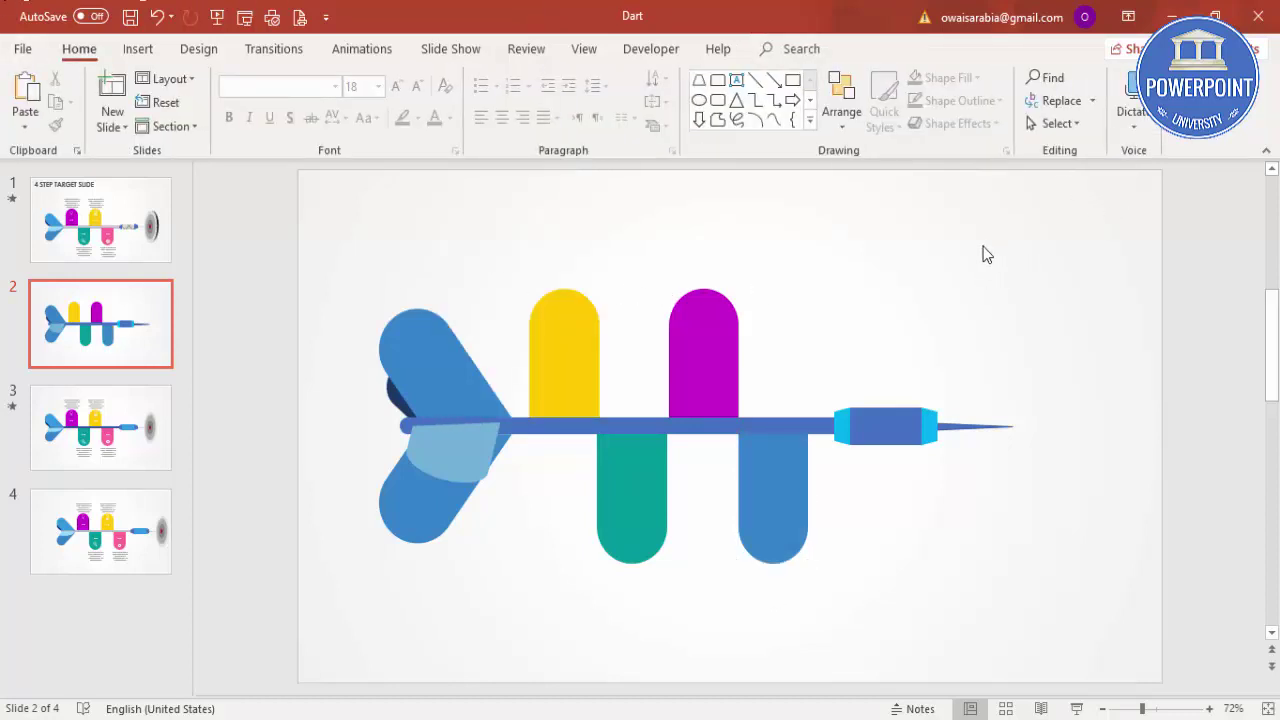